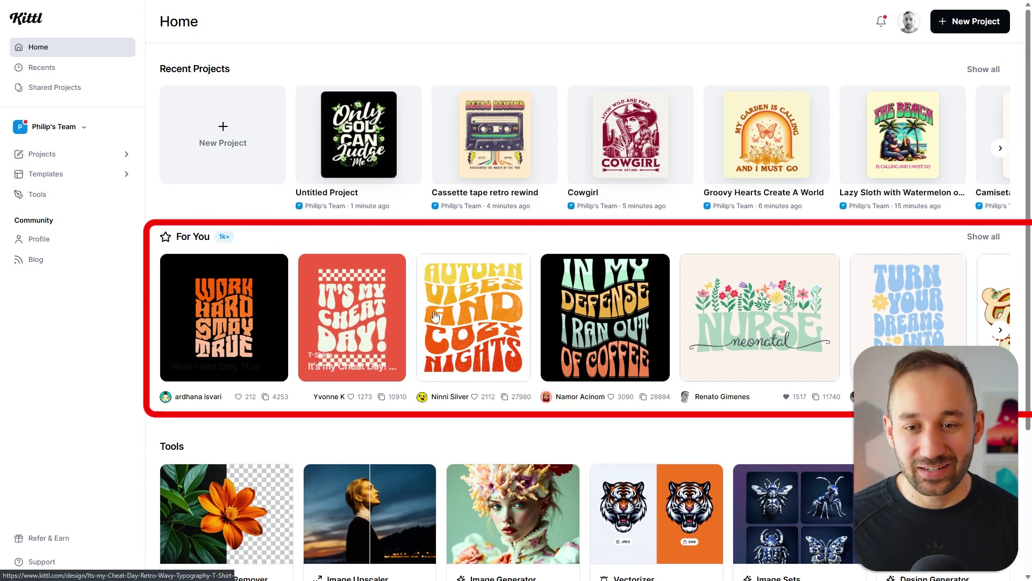
- Advance the For You row twice to reveal Nurse, Groovy Mama and Cool Teacher, then open Templates
click(1000, 332)
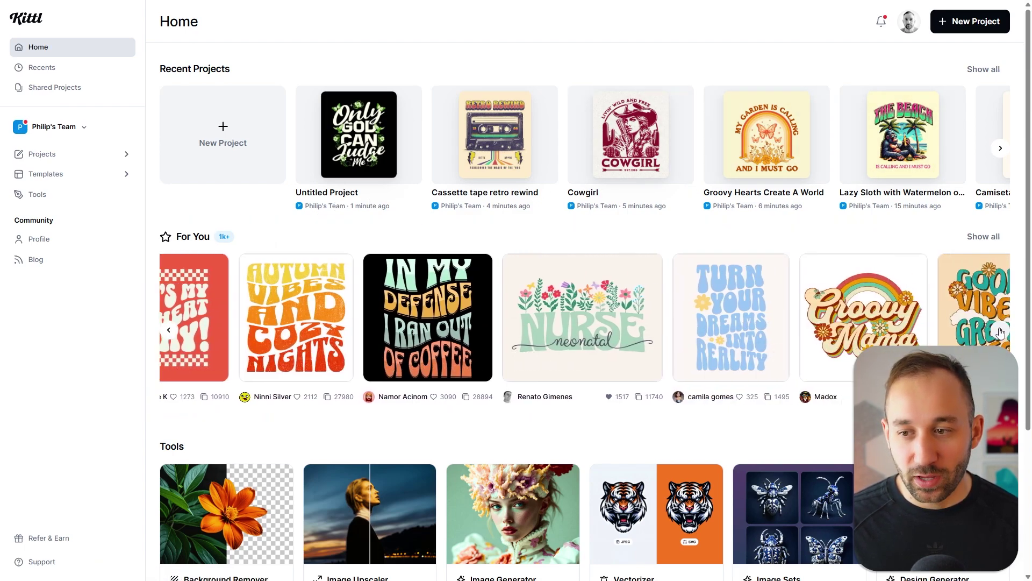
click(1000, 333)
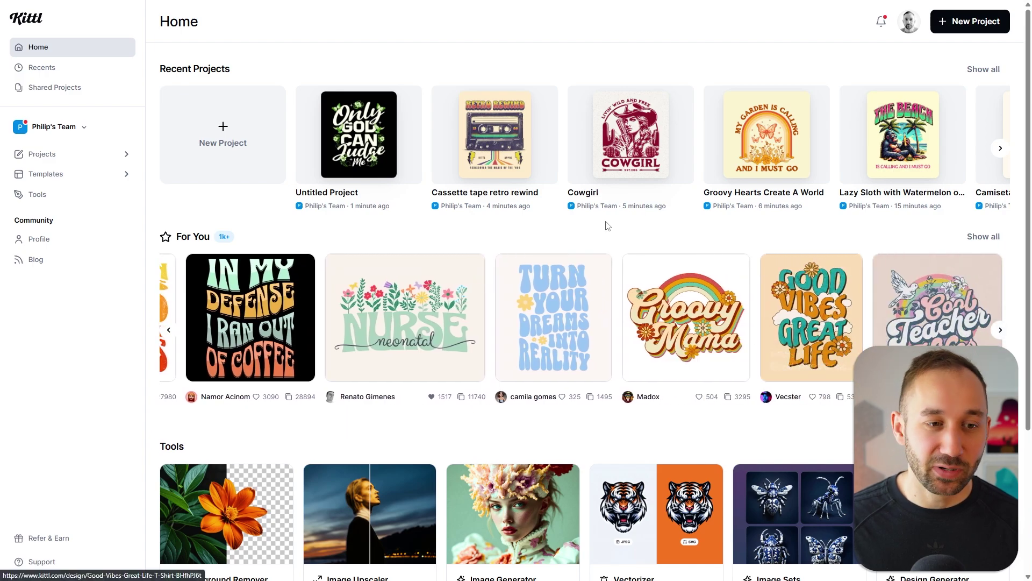
click(49, 176)
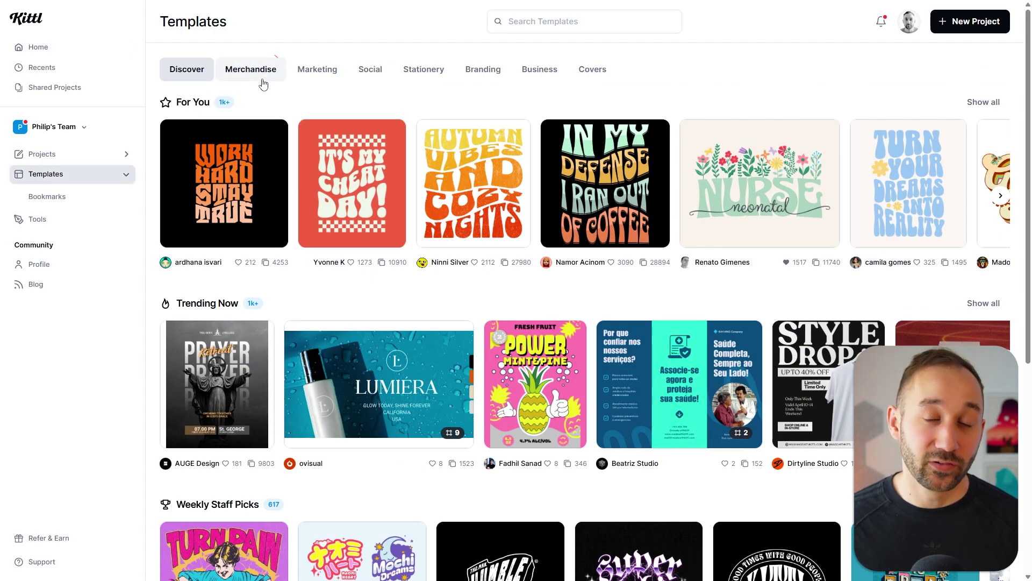
- Show Merchandise T-shirt templates with the filter panel open
click(255, 74)
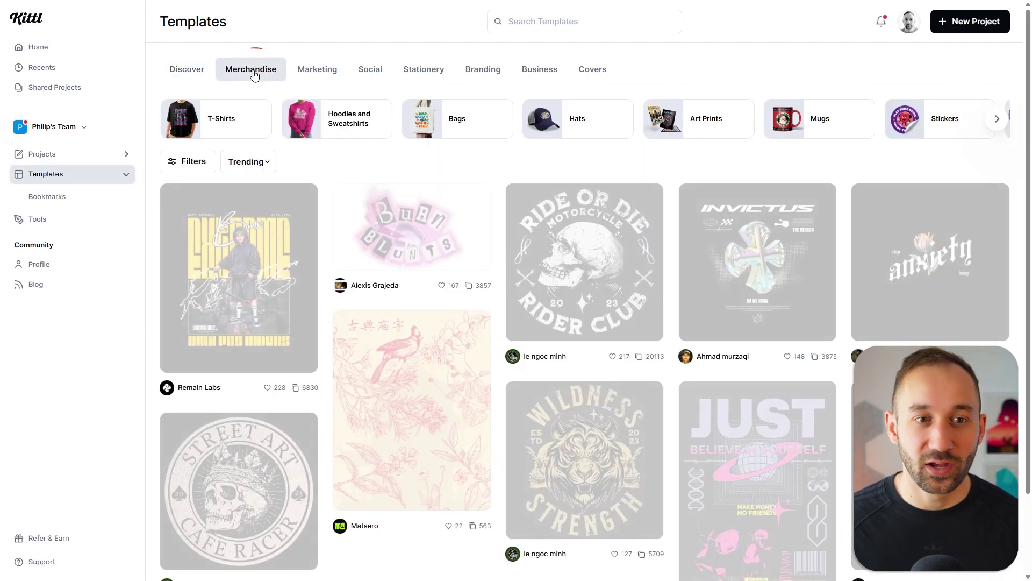
click(218, 125)
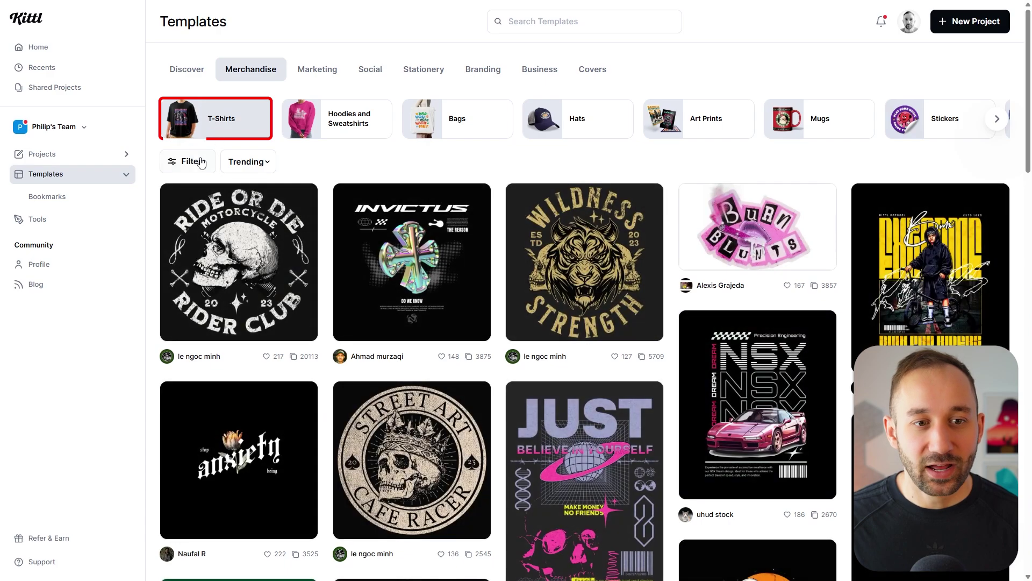
click(192, 164)
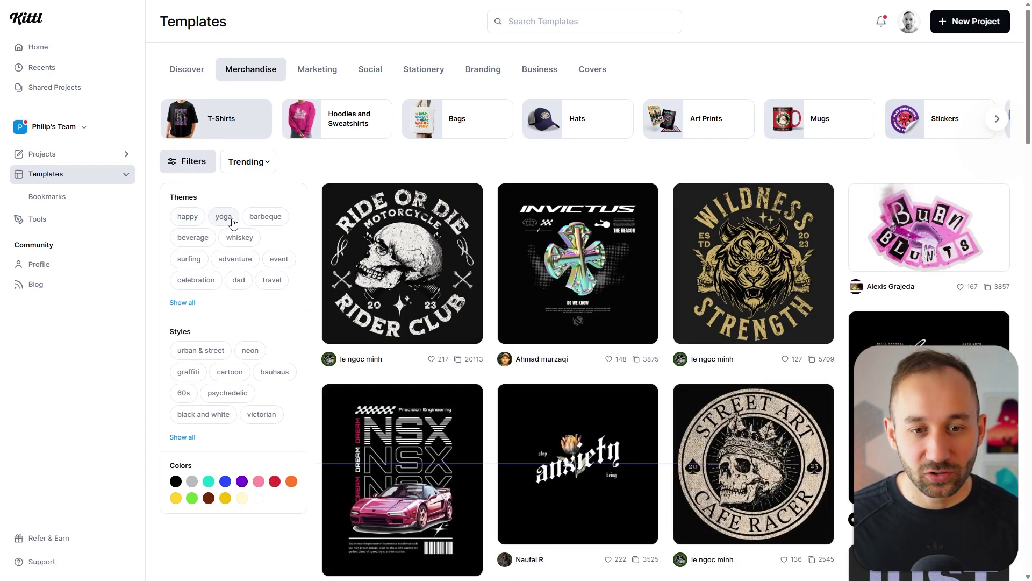
- Expand all theme tags, toggle the yoga filter on and off, and expand all style tags
click(193, 302)
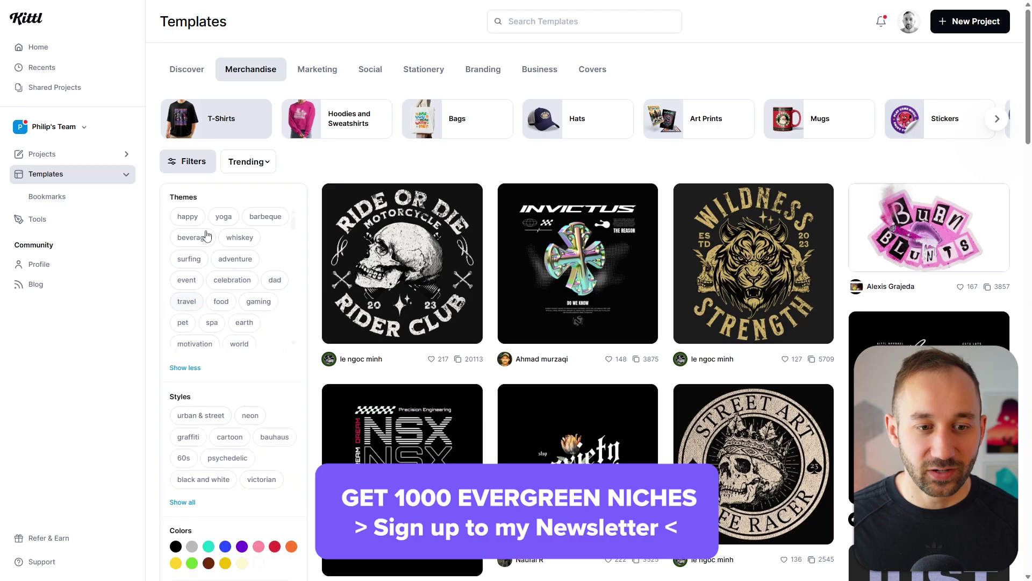
click(224, 217)
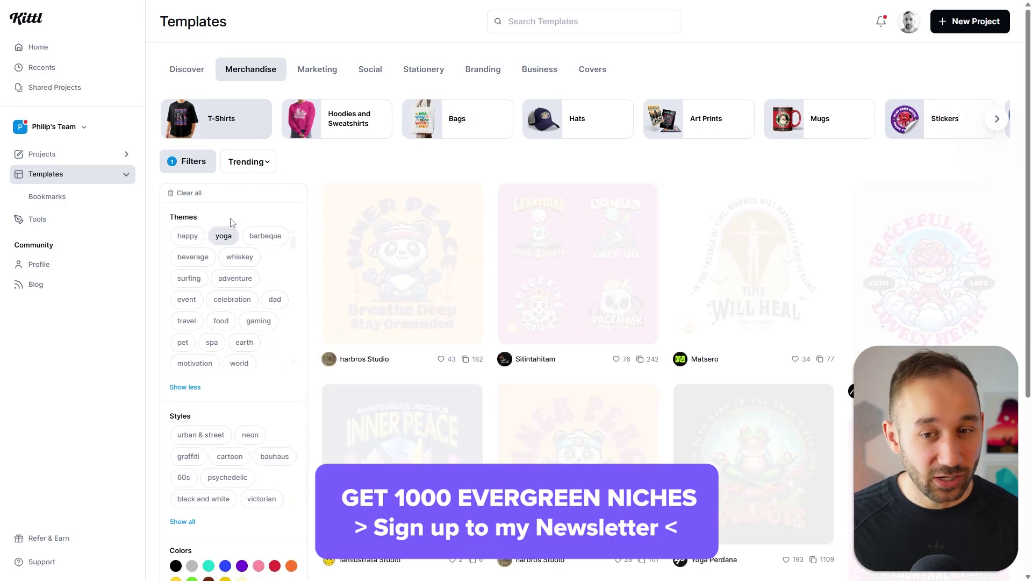
scroll(597, 275, down, 2)
scroll(597, 275, down, 8)
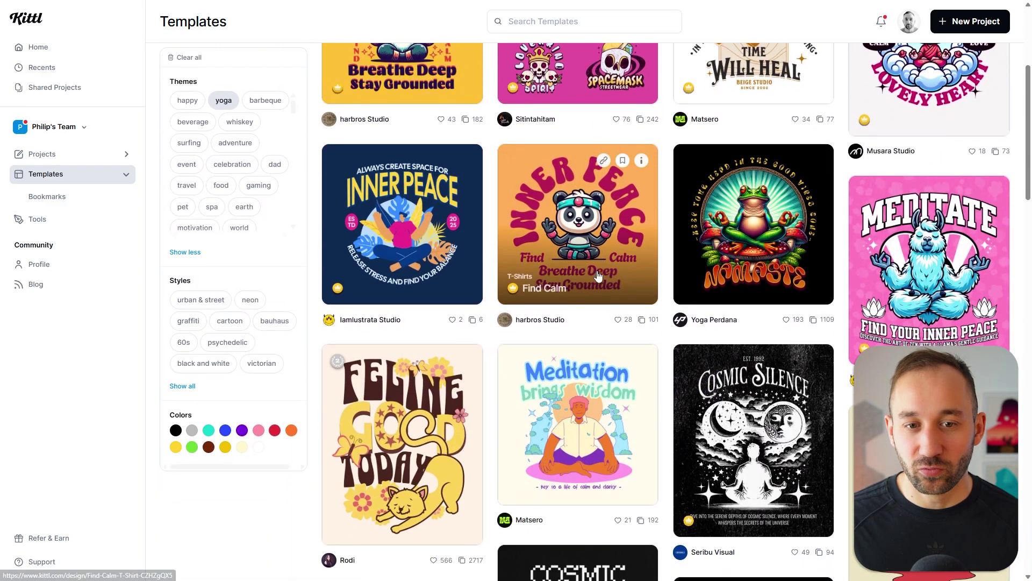
scroll(592, 250, up, 3)
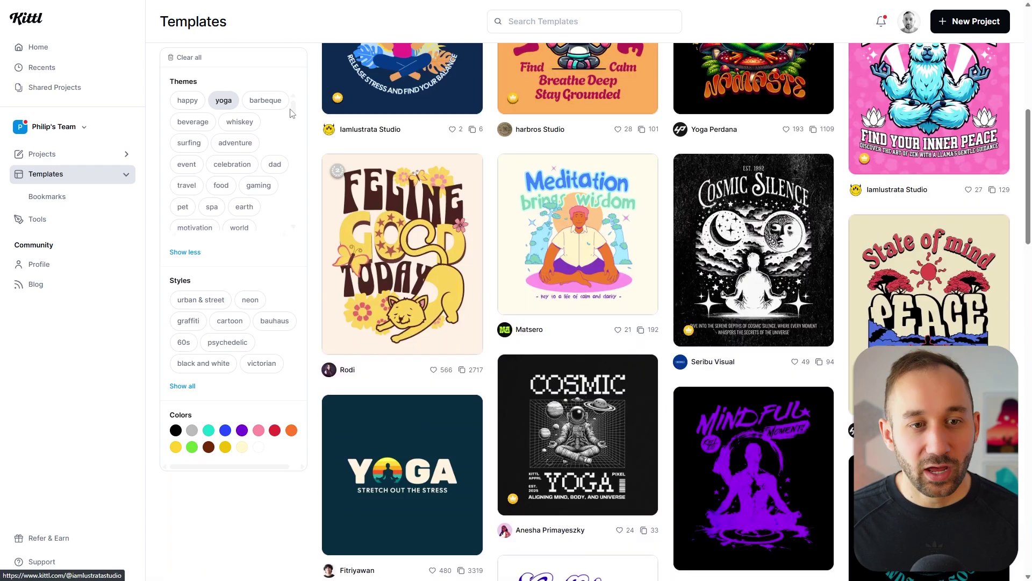
click(223, 106)
scroll(237, 318, down, 3)
scroll(221, 390, down, 3)
click(183, 367)
scroll(200, 354, down, 3)
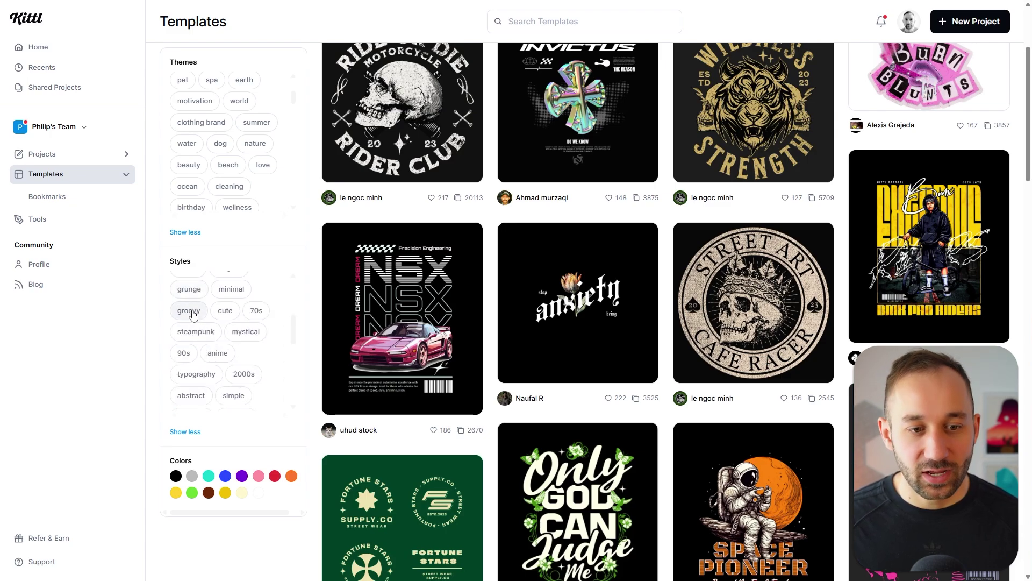
- Filter T-shirt templates to groovy and bookmark the Love Is a Univeral Language design
click(191, 311)
scroll(682, 253, down, 2)
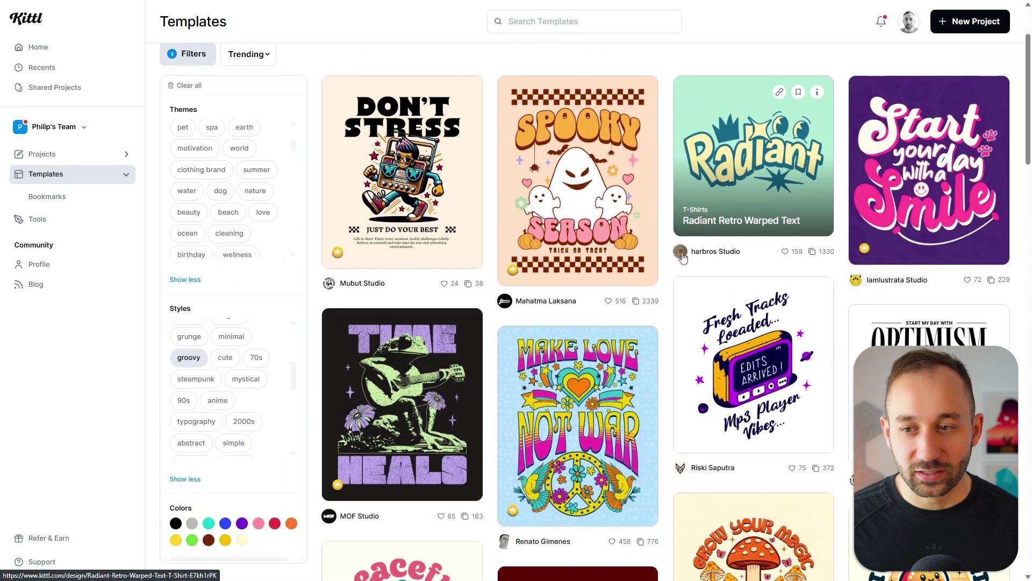
scroll(683, 258, down, 9)
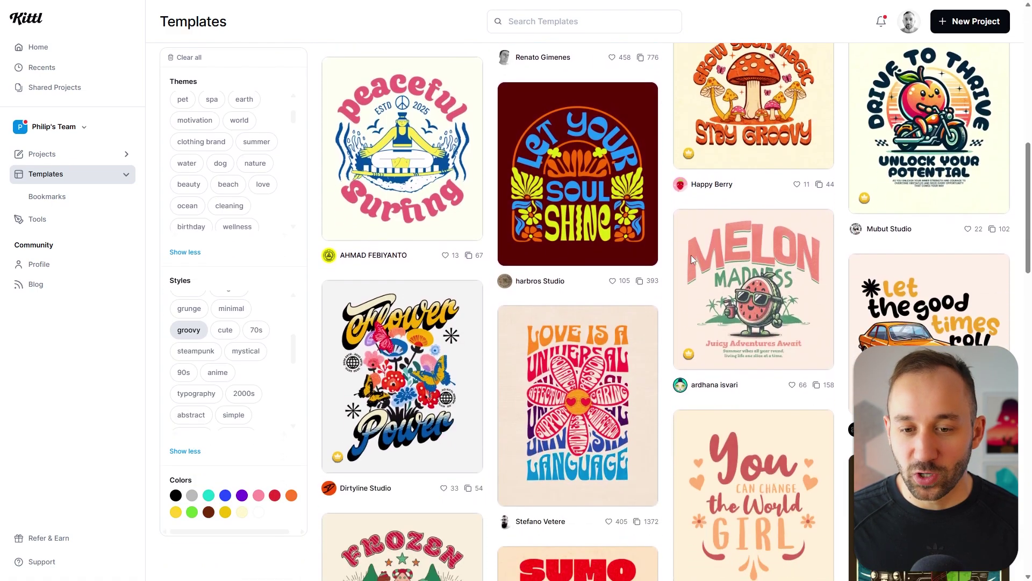
scroll(692, 259, down, 1)
scroll(673, 248, down, 1)
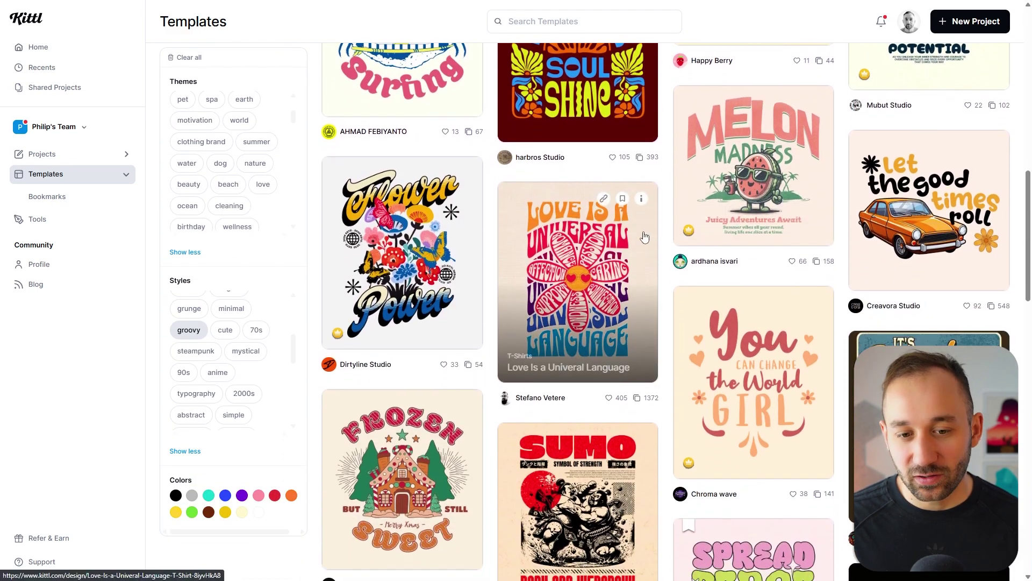
scroll(644, 237, down, 1)
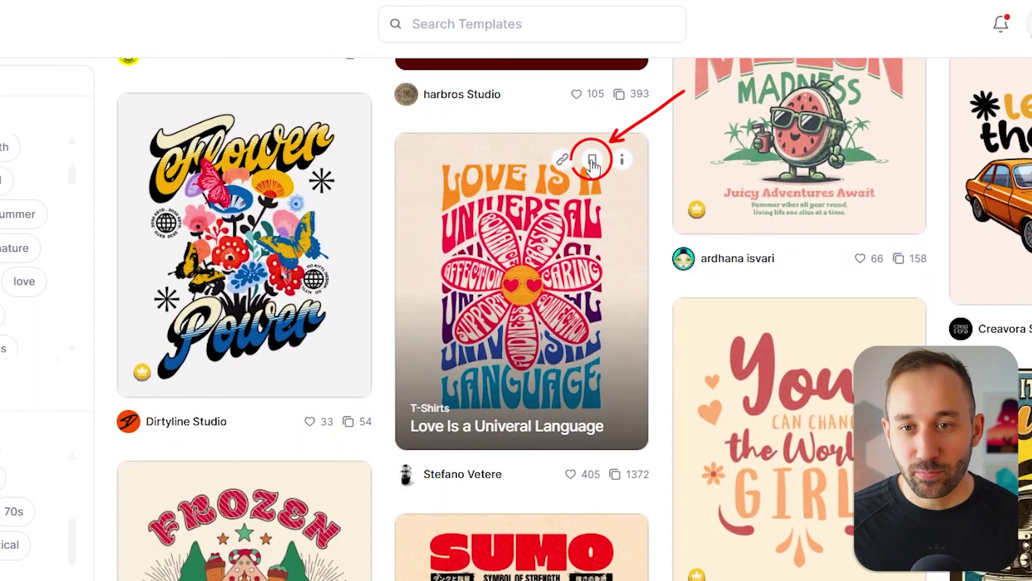
click(593, 162)
scroll(187, 322, down, 10)
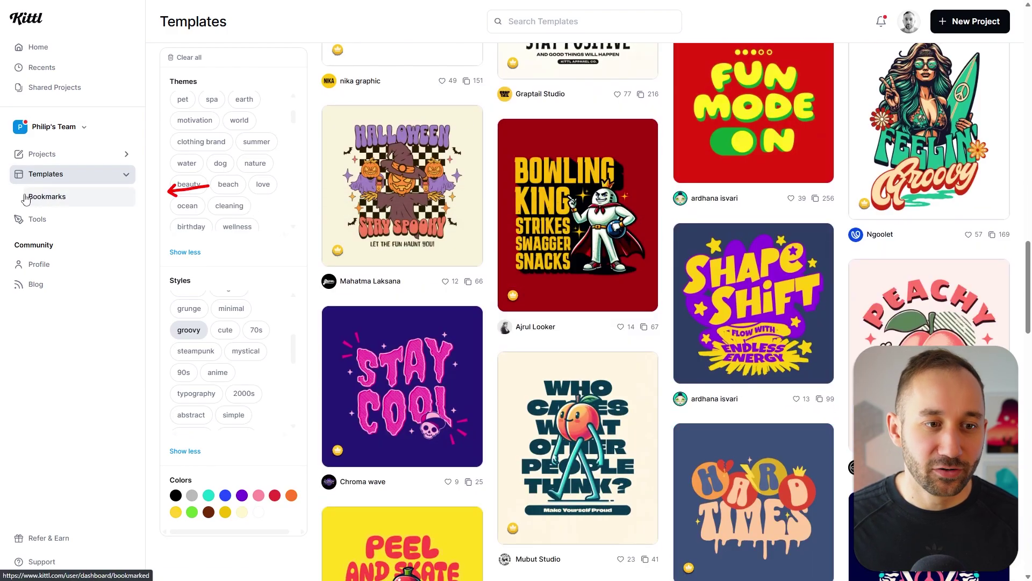
- Start a new project from the bookmarked Seja Luz floral template
click(62, 198)
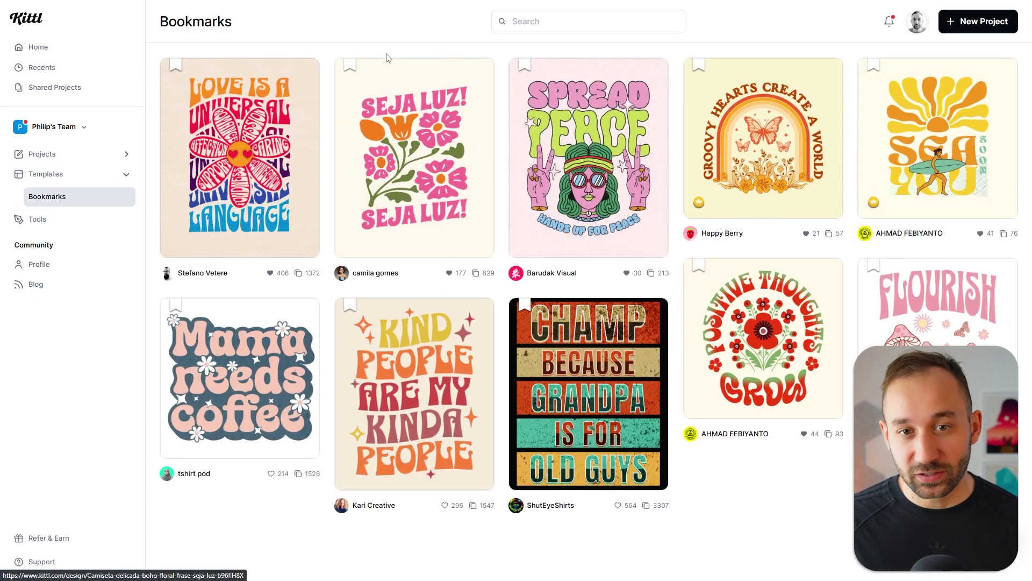
click(431, 155)
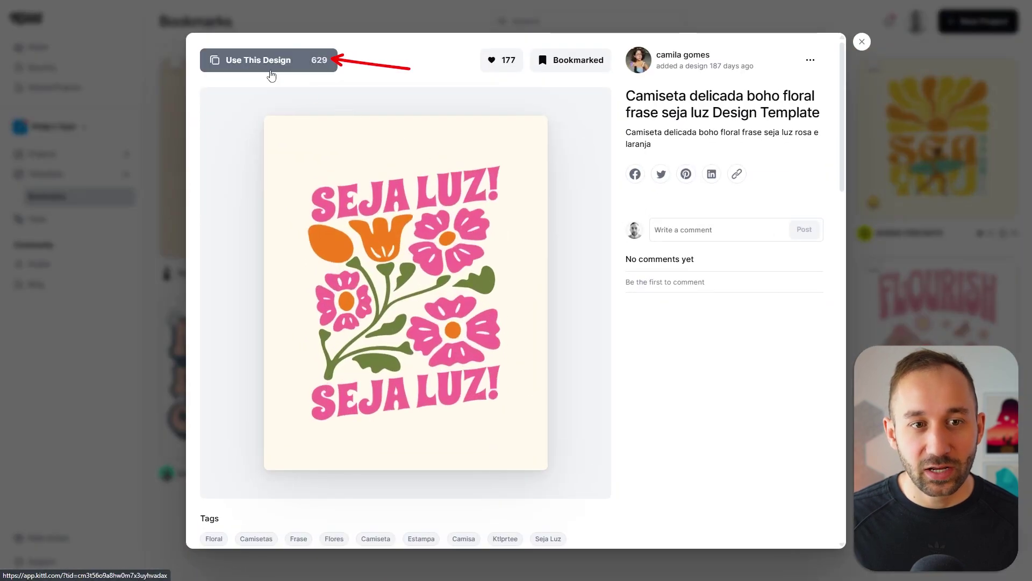
click(269, 62)
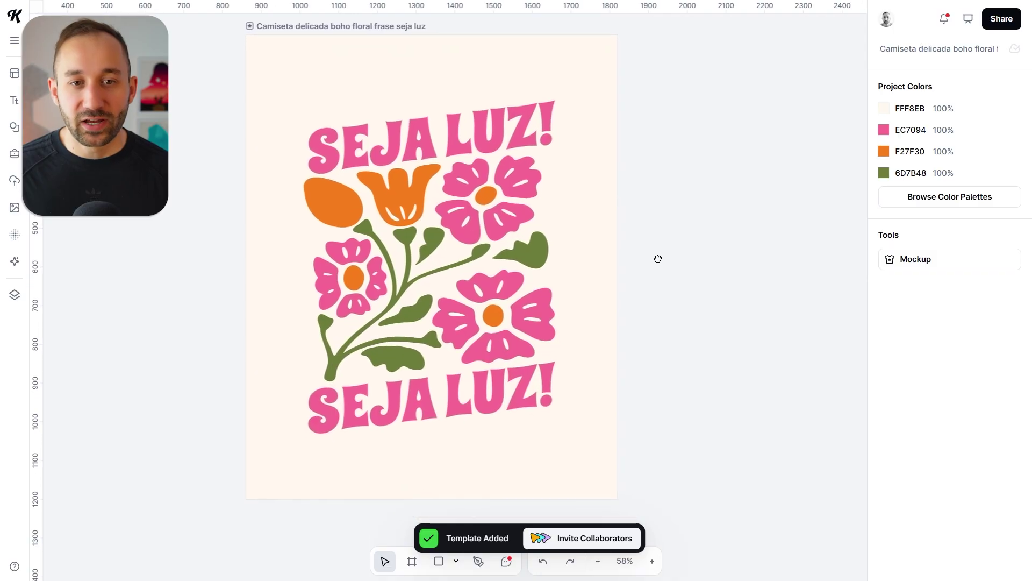
drag(658, 258, 655, 257)
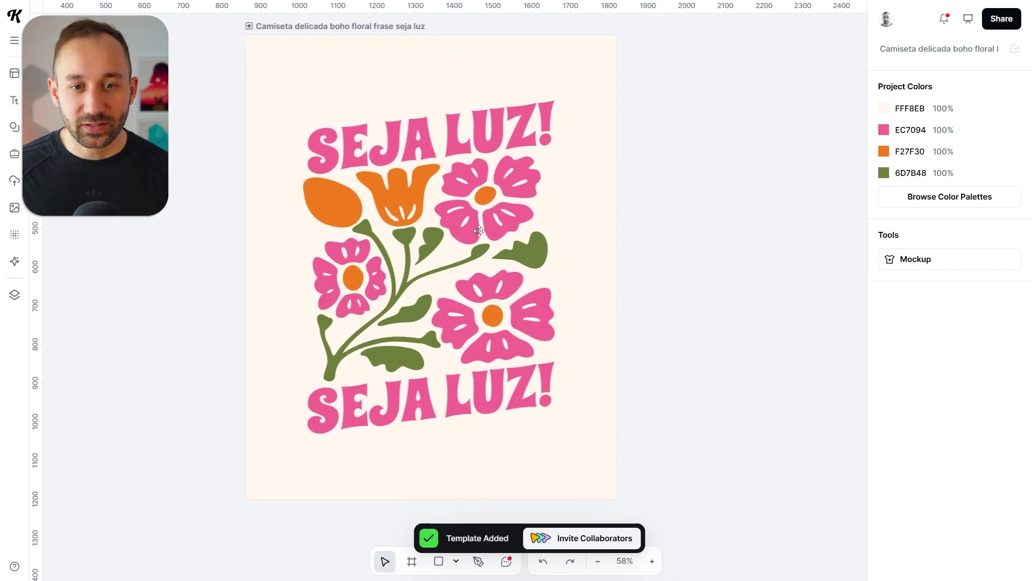
- Change the top SEJA LUZ! headline to FLOWER
scroll(442, 247, up, 2)
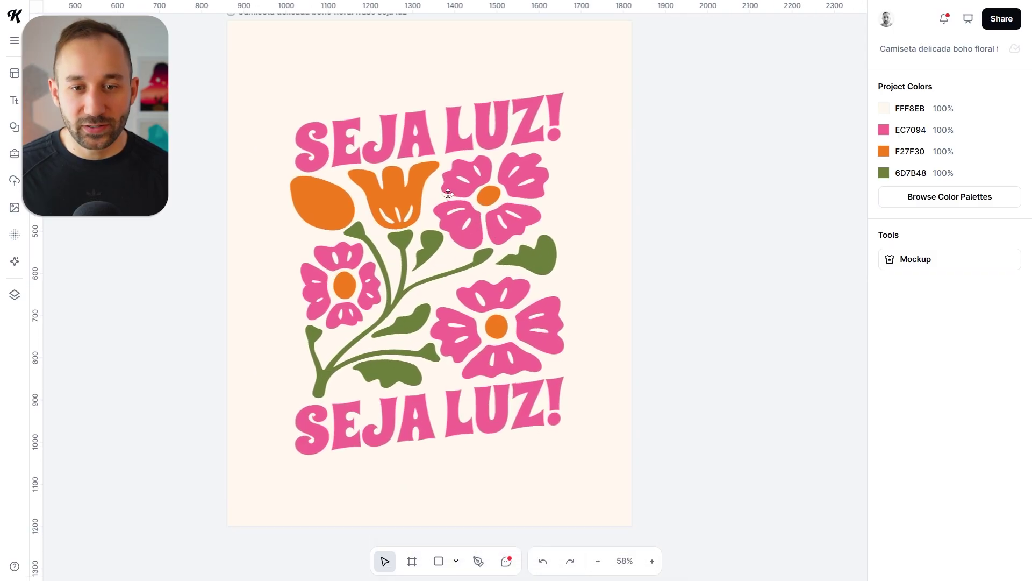
click(420, 136)
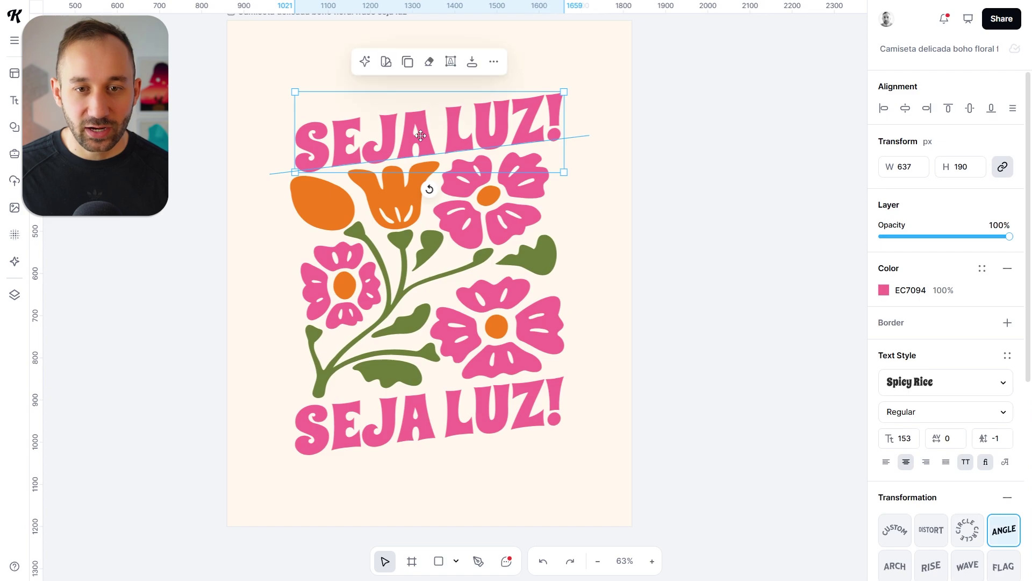
double_click(421, 135)
key(ctrl+a)
text(FLOWER)
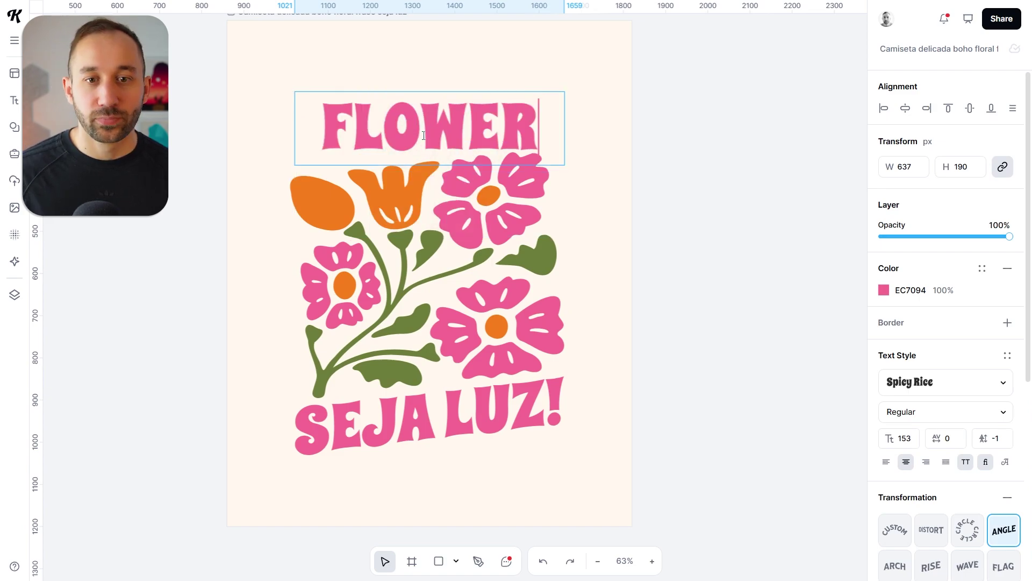
key(Escape)
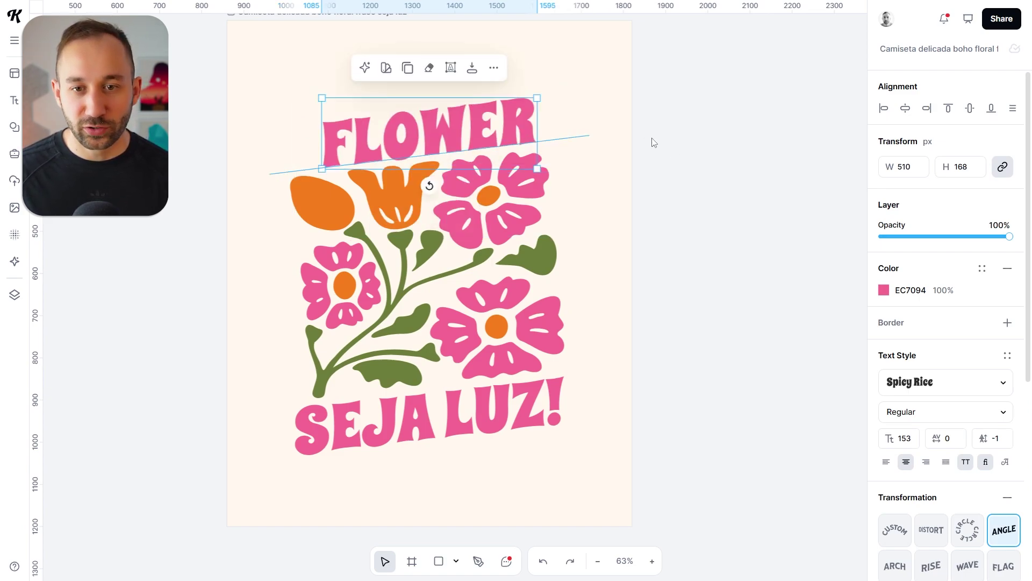
- Change the bottom SEJA LUZ! text to POWER and shift it slightly right under the flowers
click(634, 146)
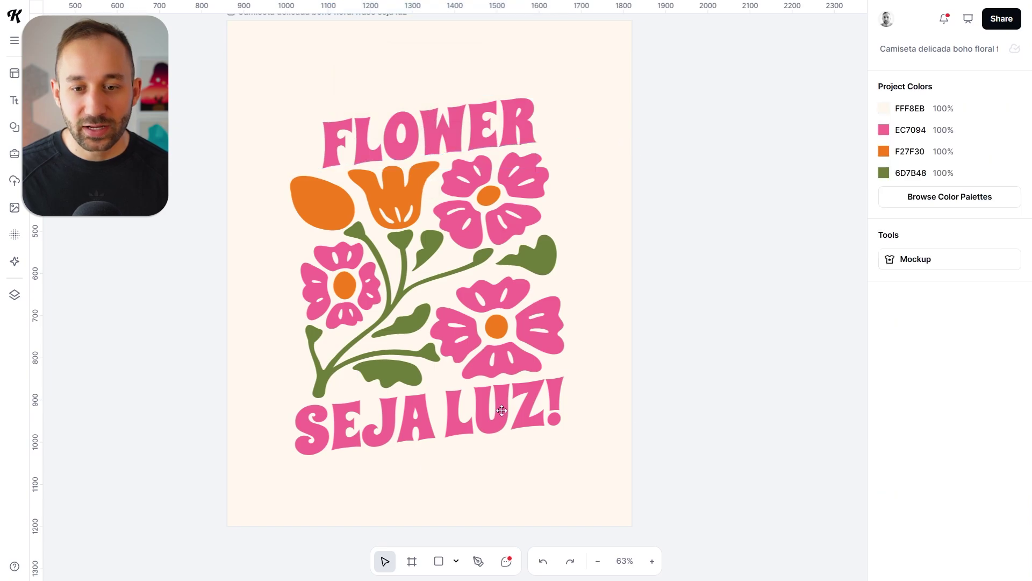
double_click(500, 411)
key(ctrl+a)
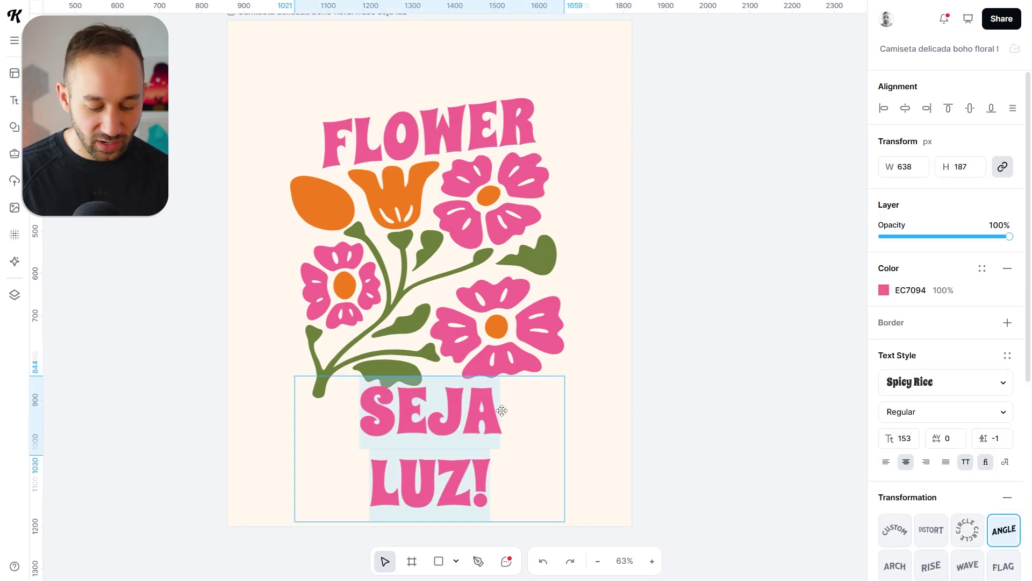
text(POWER)
key(Escape)
drag(457, 405, 510, 411)
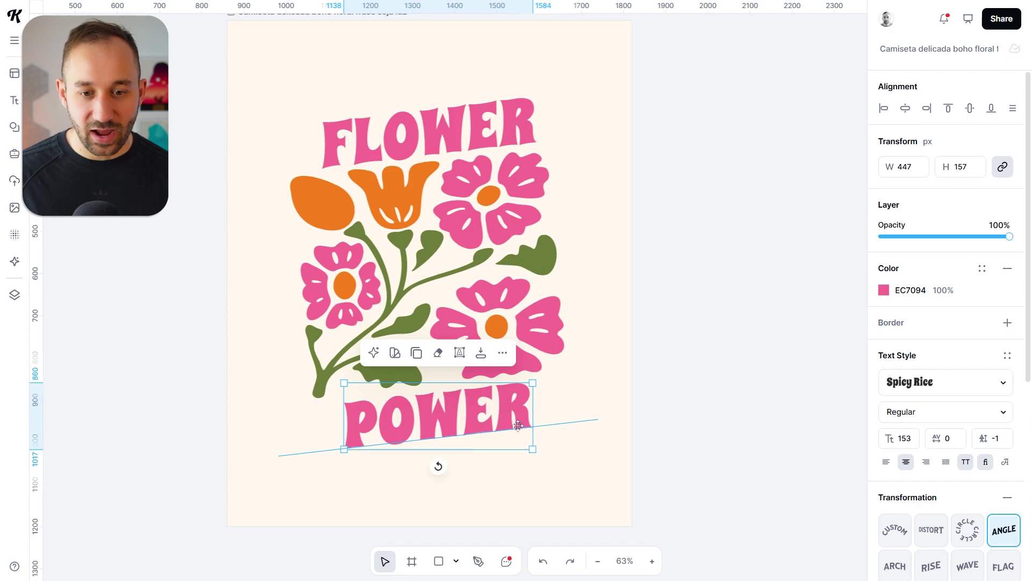
- Open Copilot suggestions for the flower illustration and move the panel beside the artwork
click(474, 174)
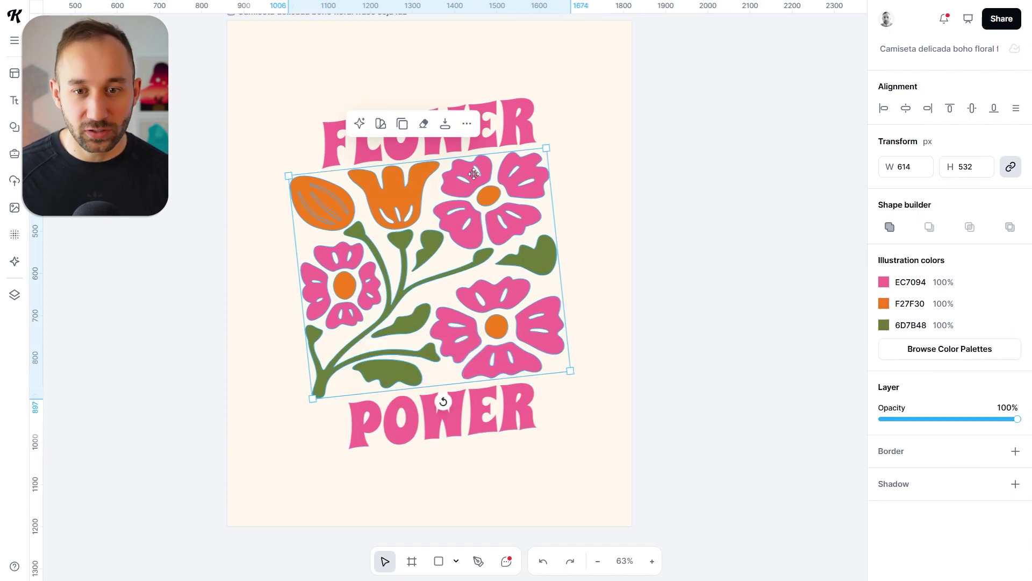
click(360, 124)
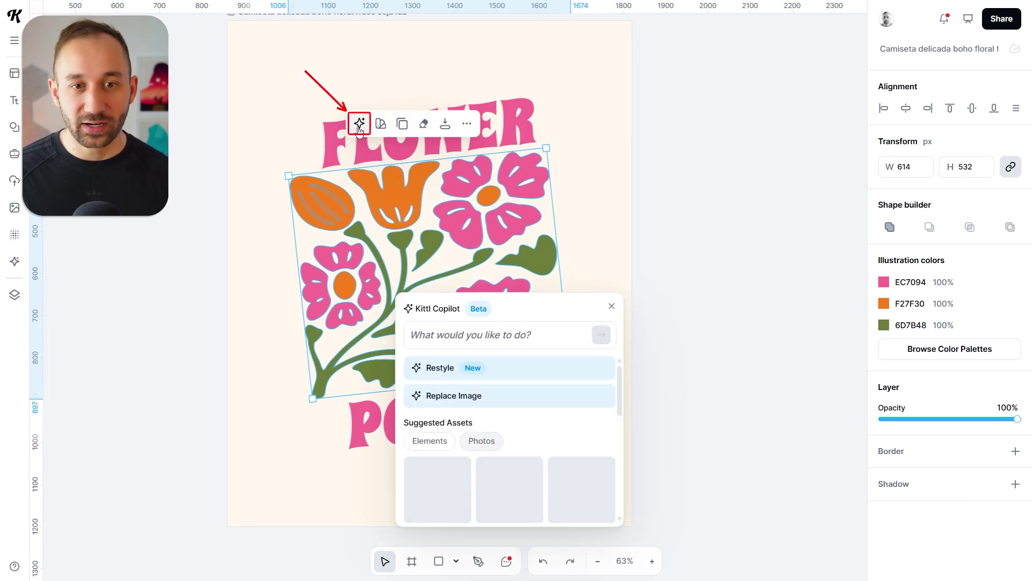
drag(453, 306, 602, 164)
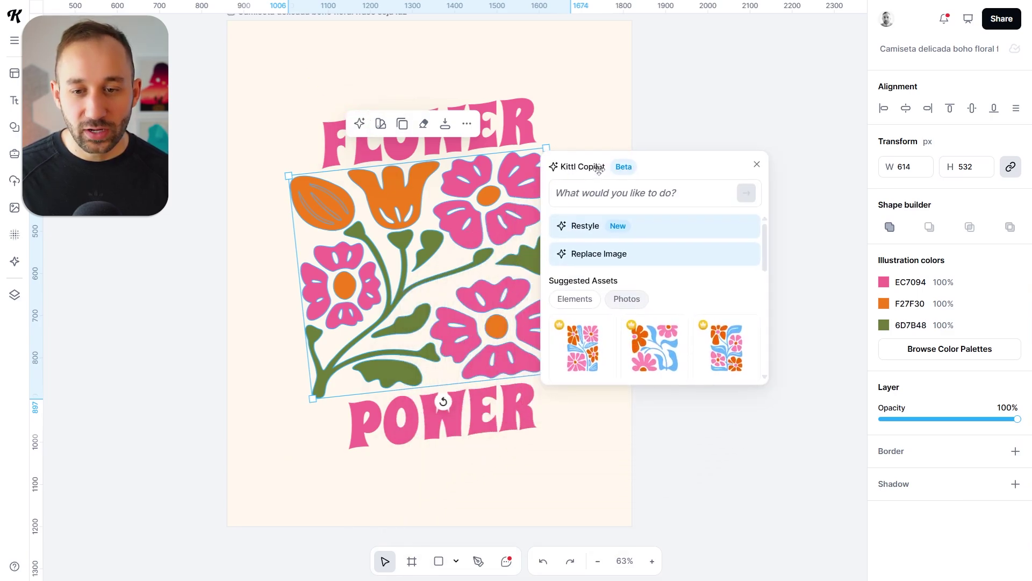
scroll(630, 301, down, 3)
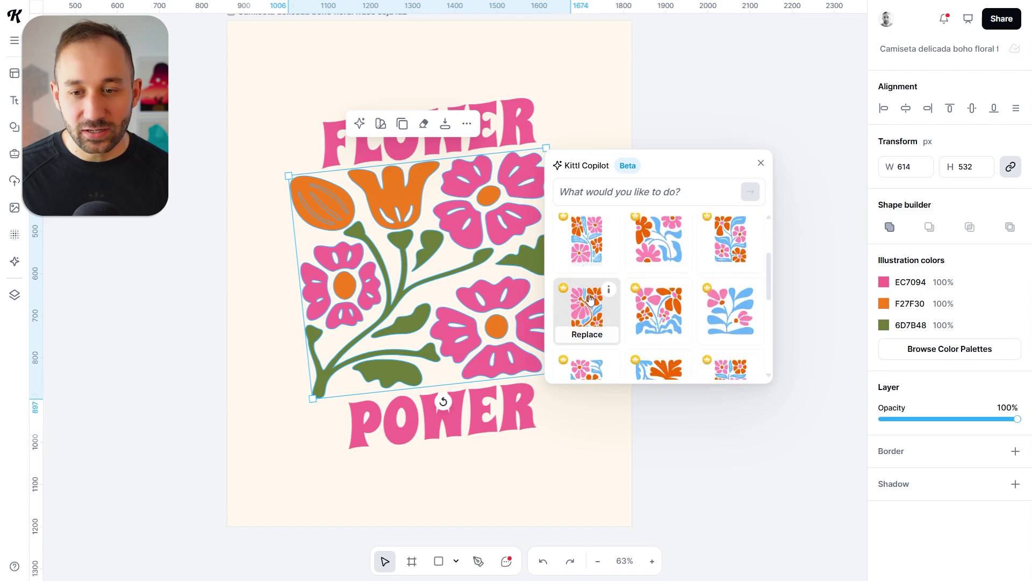
- Swap through suggested flowers to a wavy orange, pink and green one, then rotate it upright
mouse_move(684, 272)
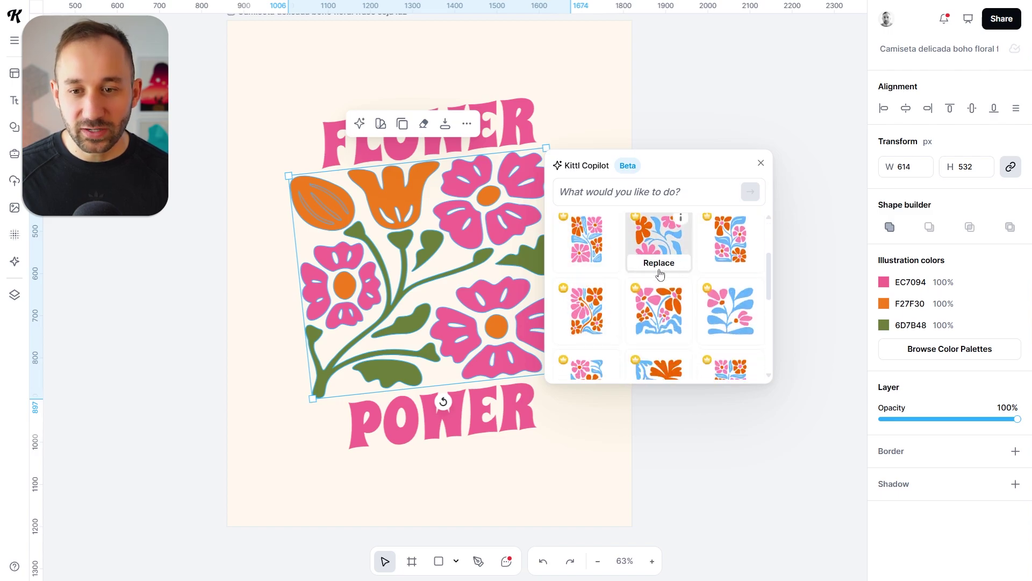
click(670, 268)
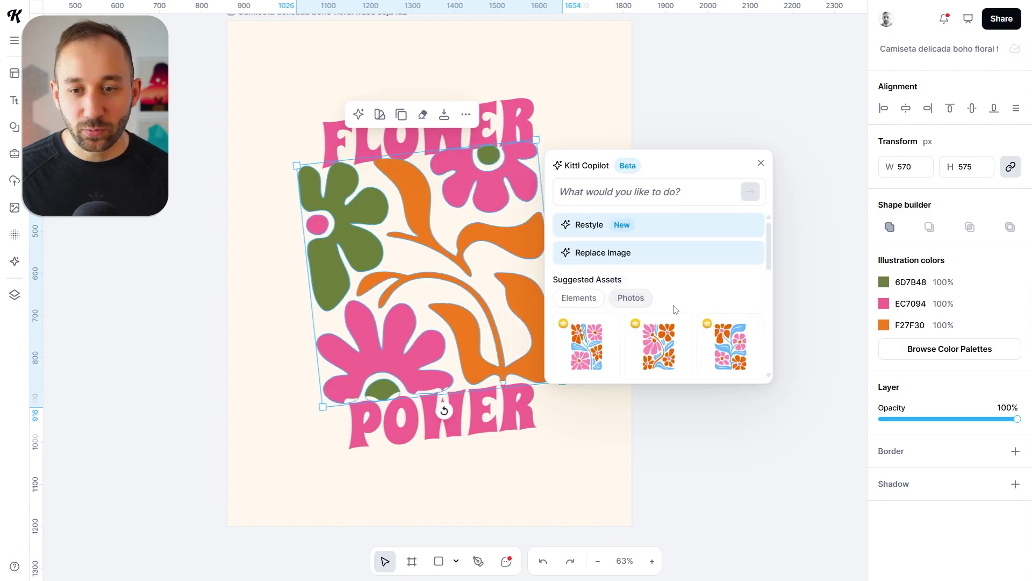
scroll(673, 305, down, 3)
click(731, 285)
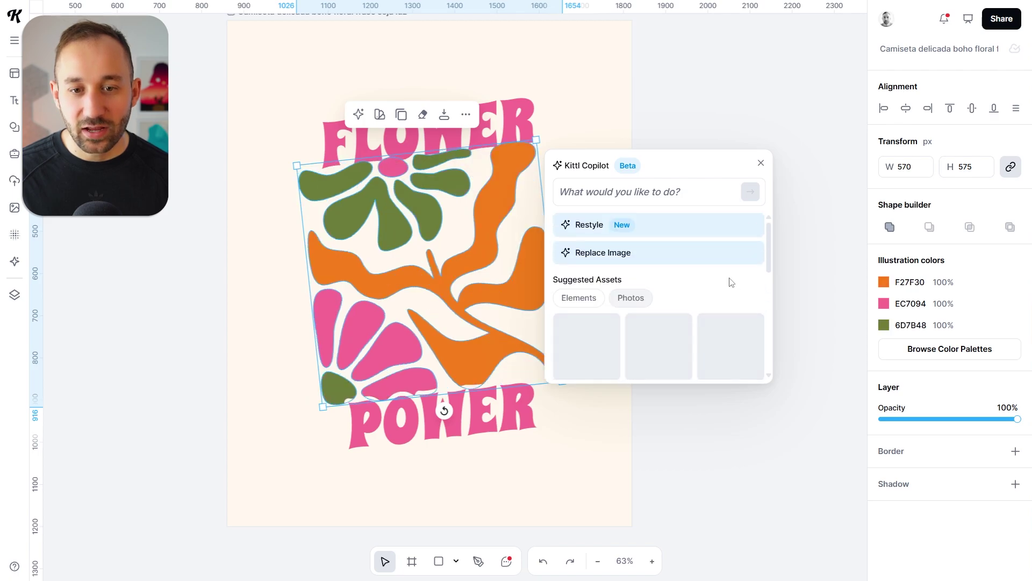
scroll(645, 269, down, 5)
mouse_move(655, 289)
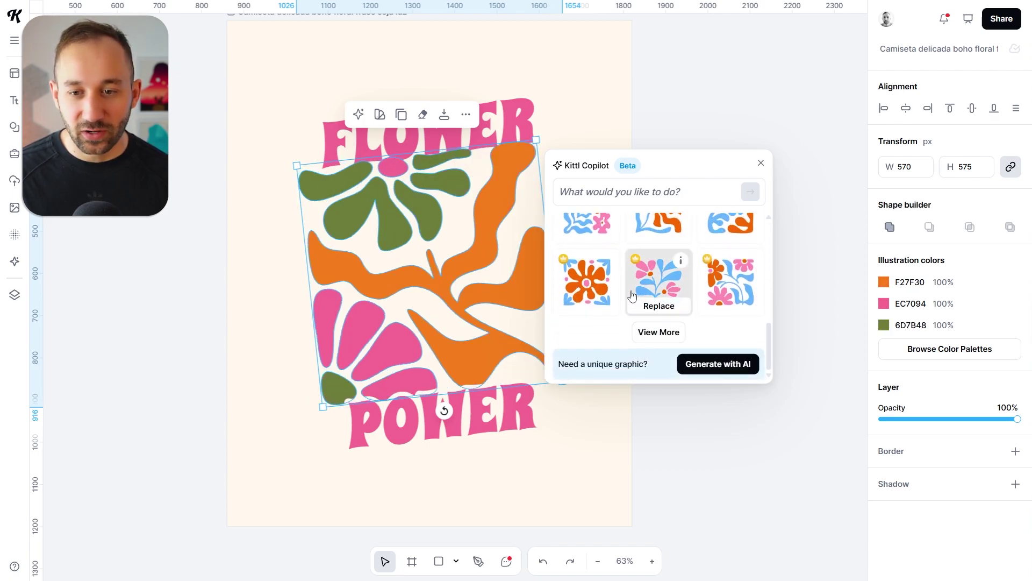
click(584, 300)
click(587, 370)
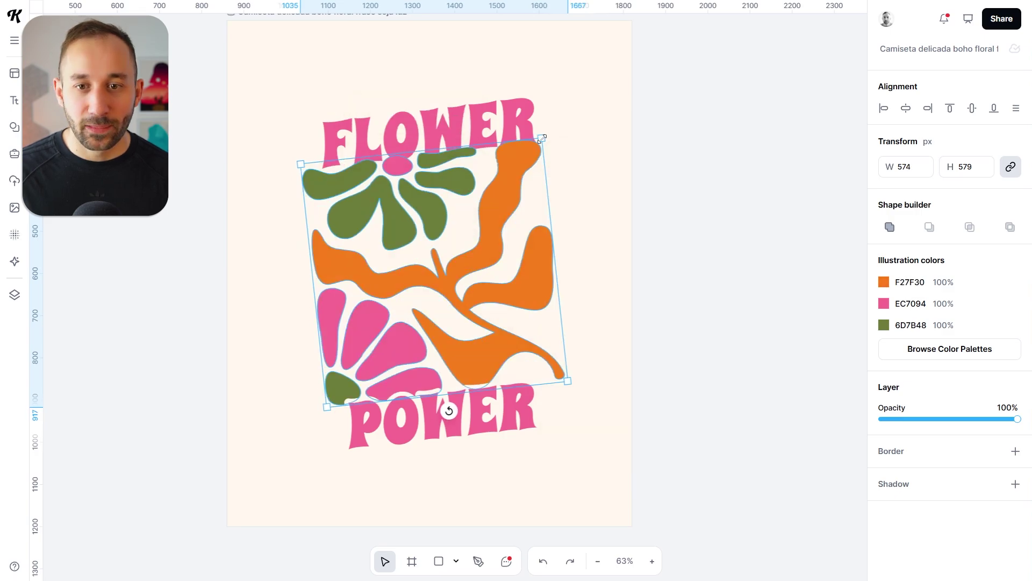
drag(542, 138, 560, 154)
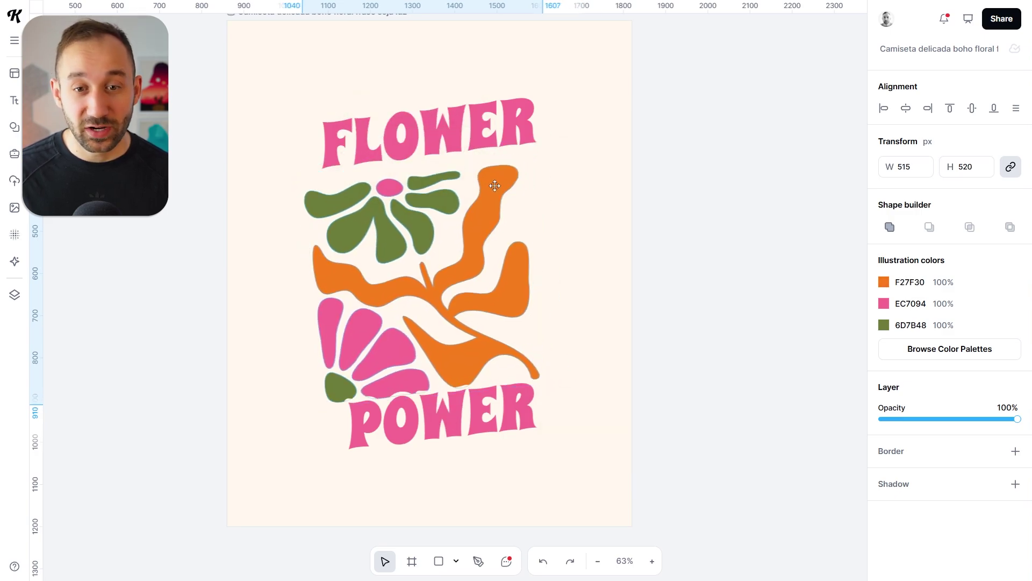
- Select the whole FLOWER POWER composition and scale it up, repositioning it on the artboard
click(559, 156)
key(Tab)
scroll(583, 160, down, 3)
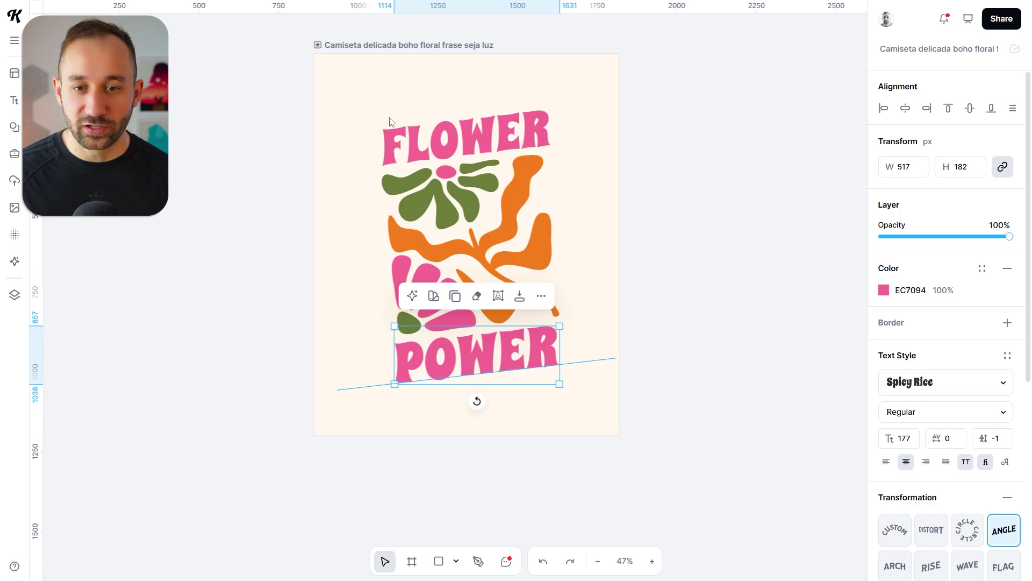
scroll(564, 150, up, 1)
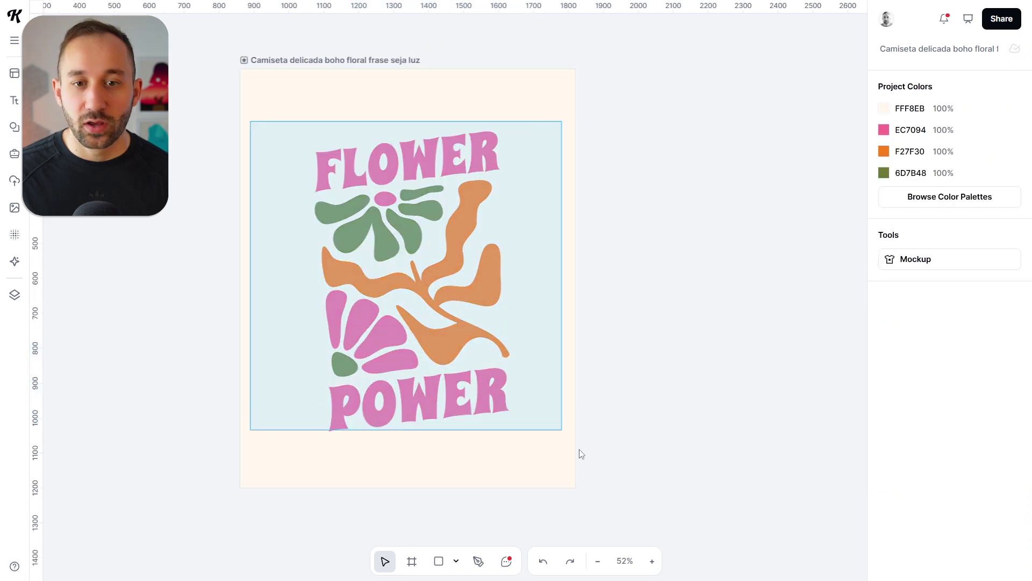
drag(580, 453, 534, 451)
drag(512, 132, 564, 54)
drag(522, 85, 457, 99)
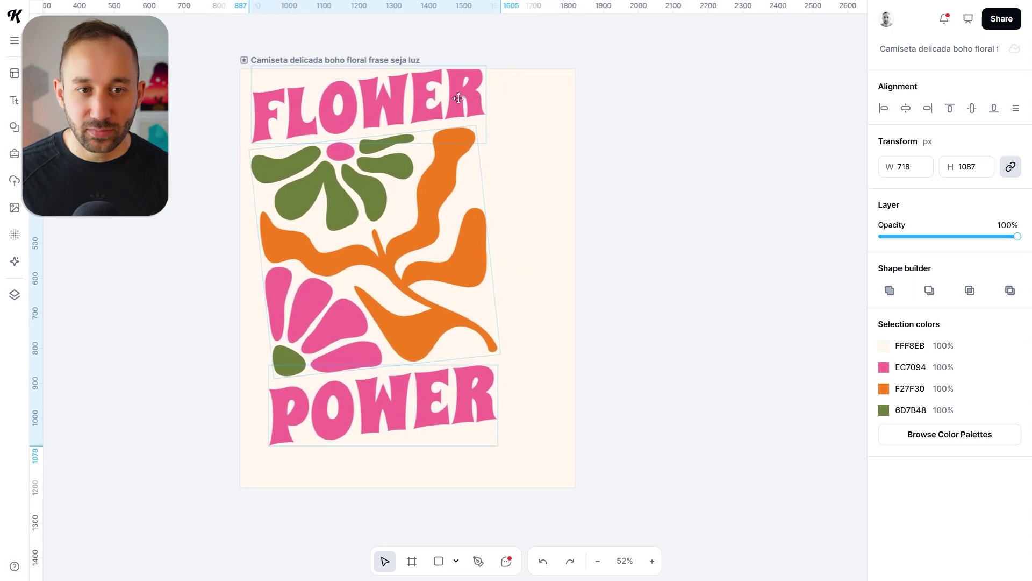
drag(500, 446, 536, 468)
drag(450, 223, 456, 231)
- Centre FLOWER, the flower illustration and POWER horizontally on the artboard
click(387, 116)
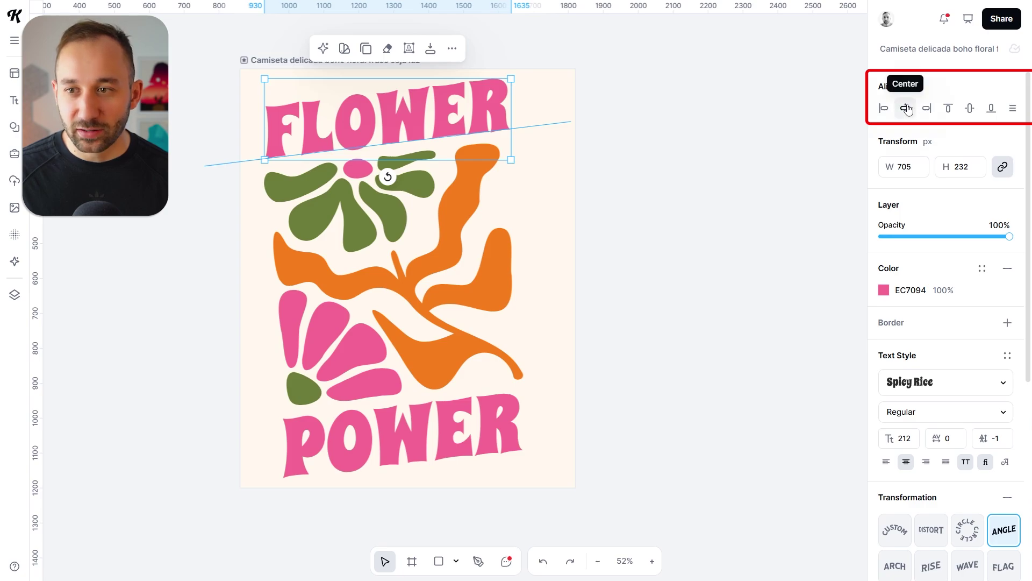
click(906, 109)
click(467, 207)
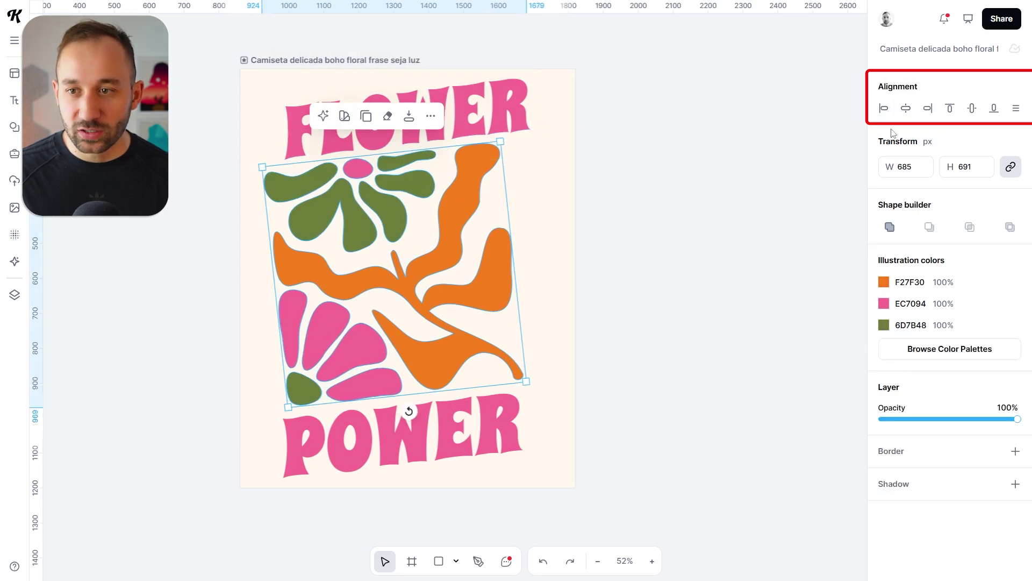
click(905, 108)
click(403, 438)
key(Escape)
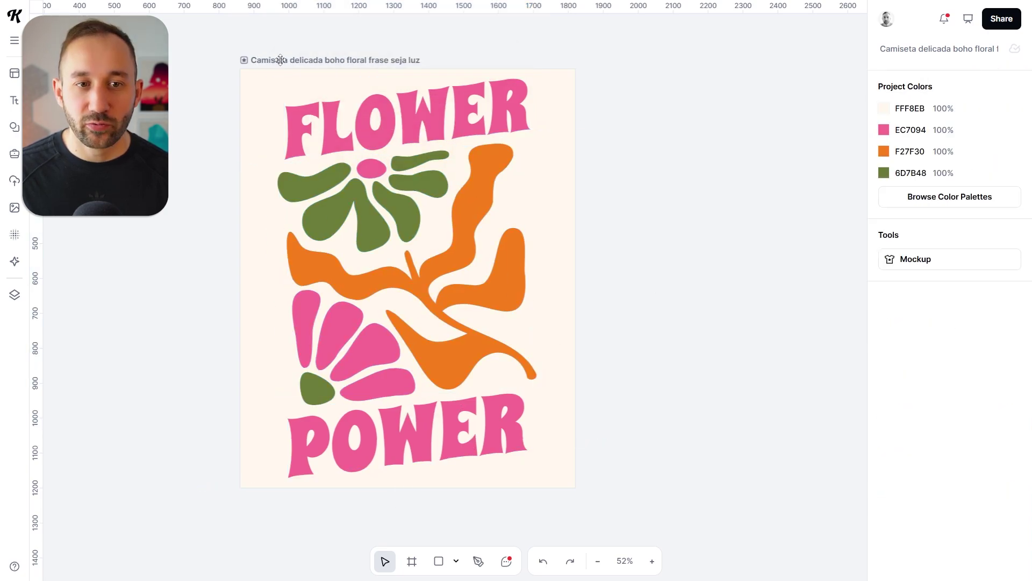
- Resize the artboard to 4500 × 5400 px
click(311, 64)
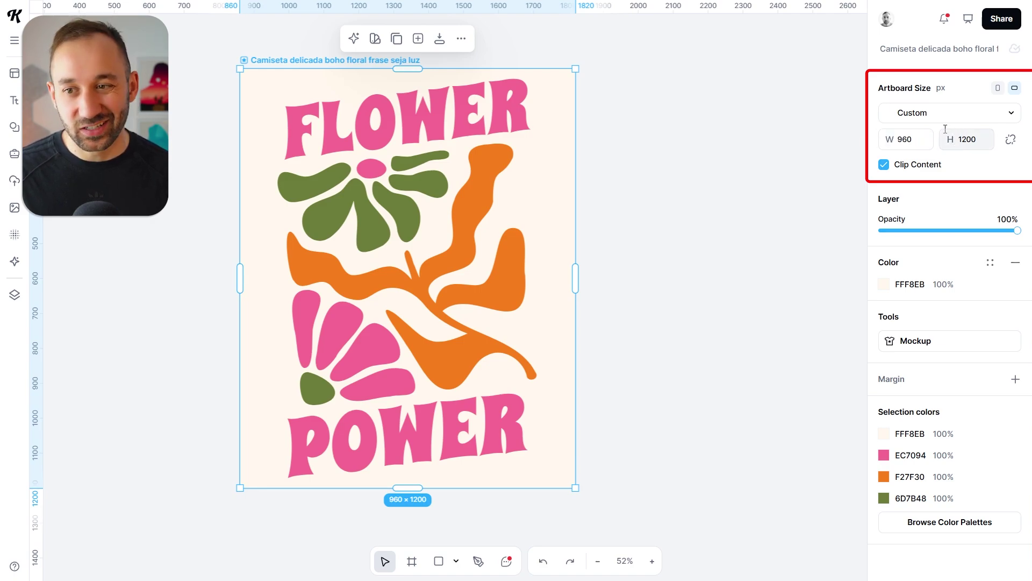
click(1012, 141)
click(913, 147)
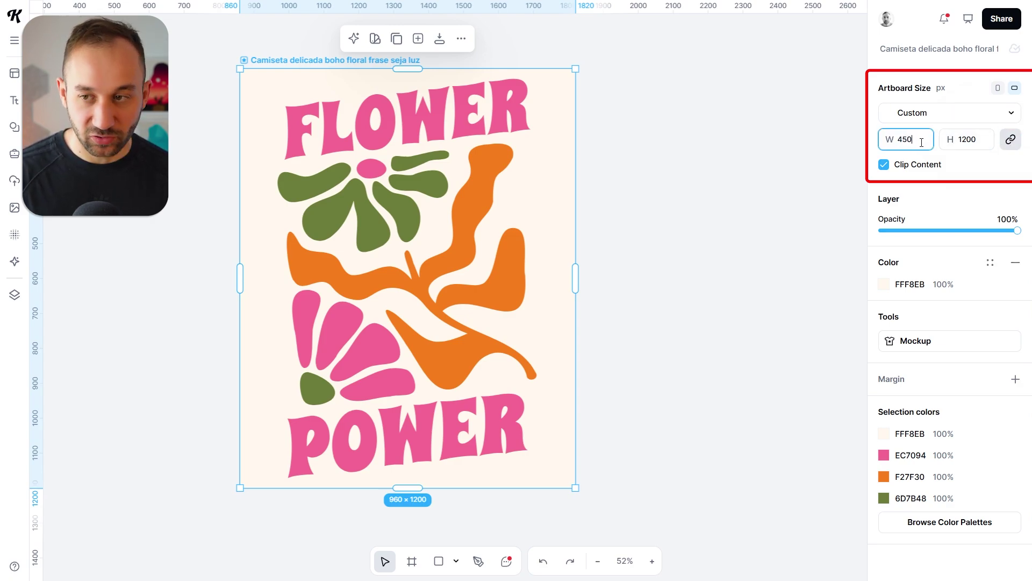
key(Return)
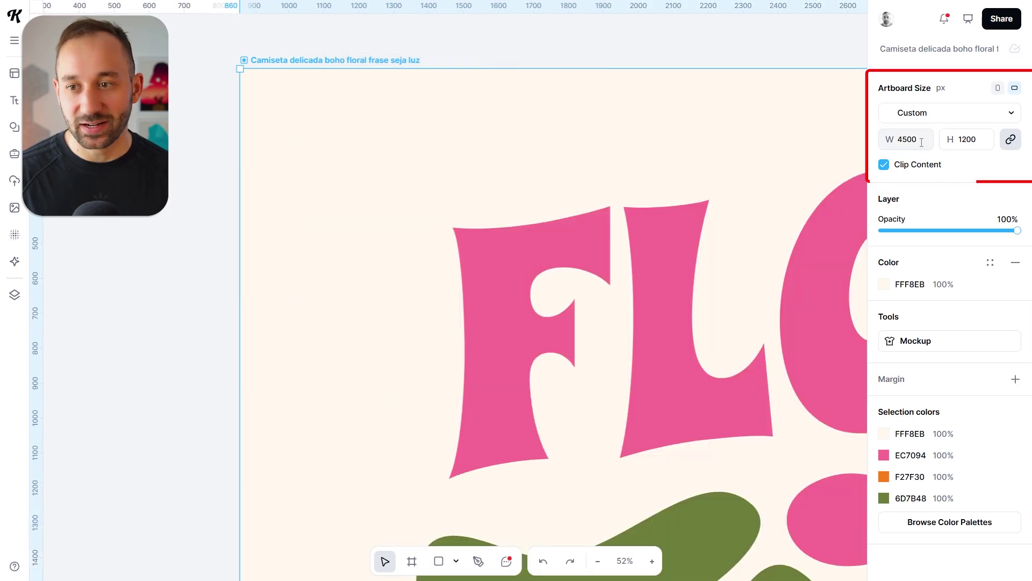
scroll(604, 92, down, 10)
click(368, 103)
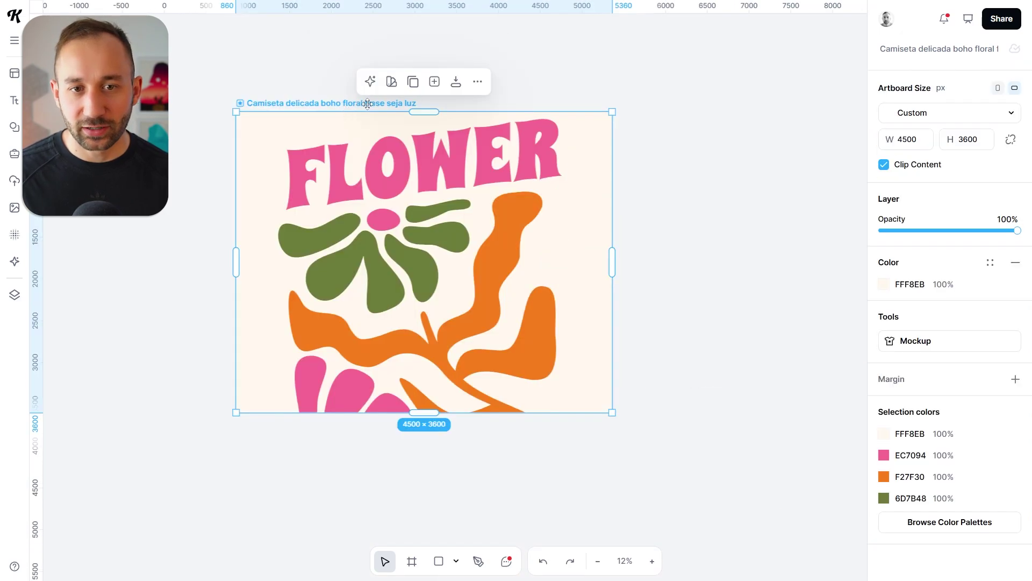
click(975, 140)
text(5400)
key(Return)
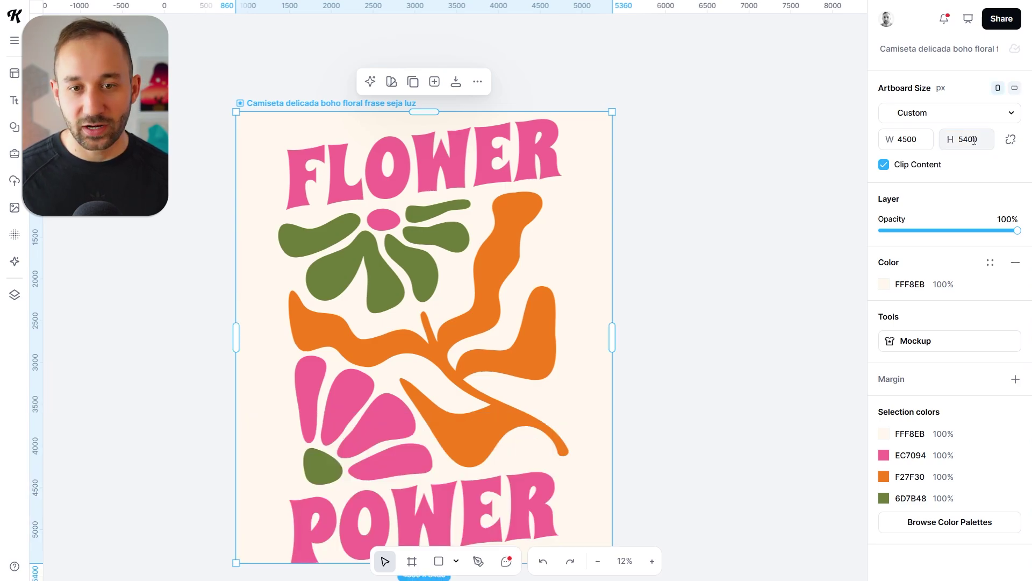
scroll(398, 296, down, 2)
- Select all design elements and resize and shift them to fit the new artboard
click(519, 512)
drag(529, 532, 256, 114)
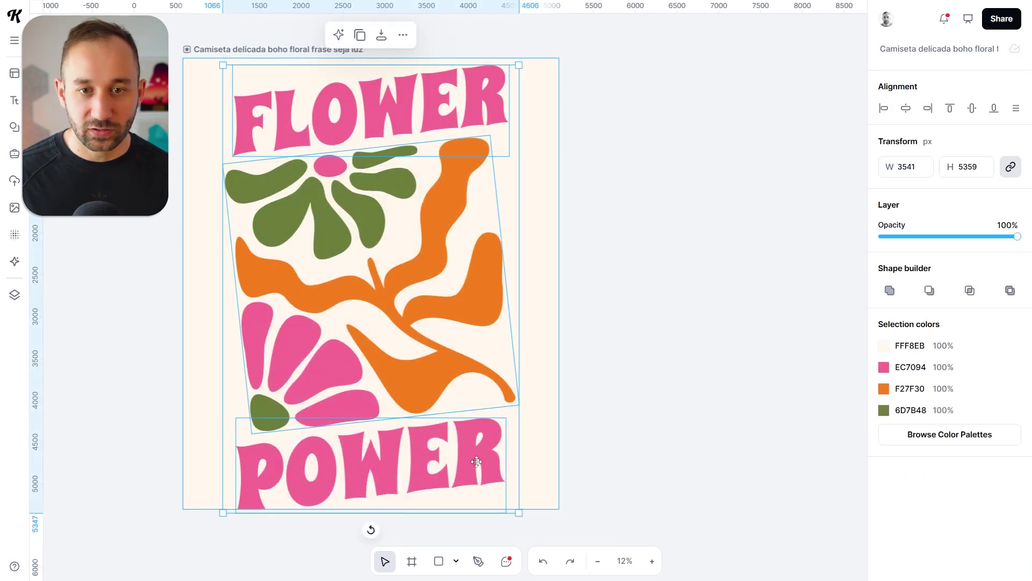
drag(521, 511, 514, 504)
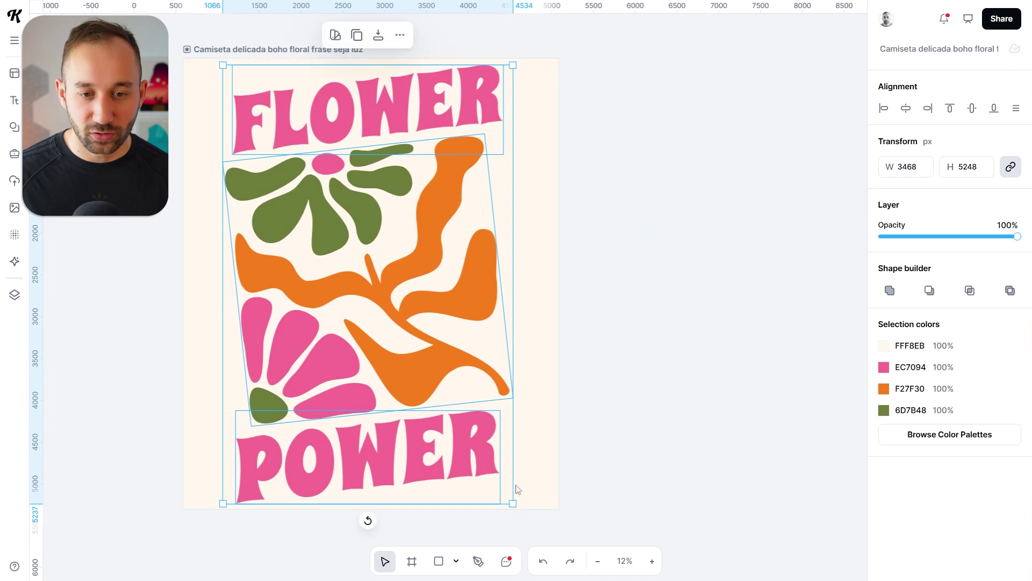
drag(465, 303, 469, 304)
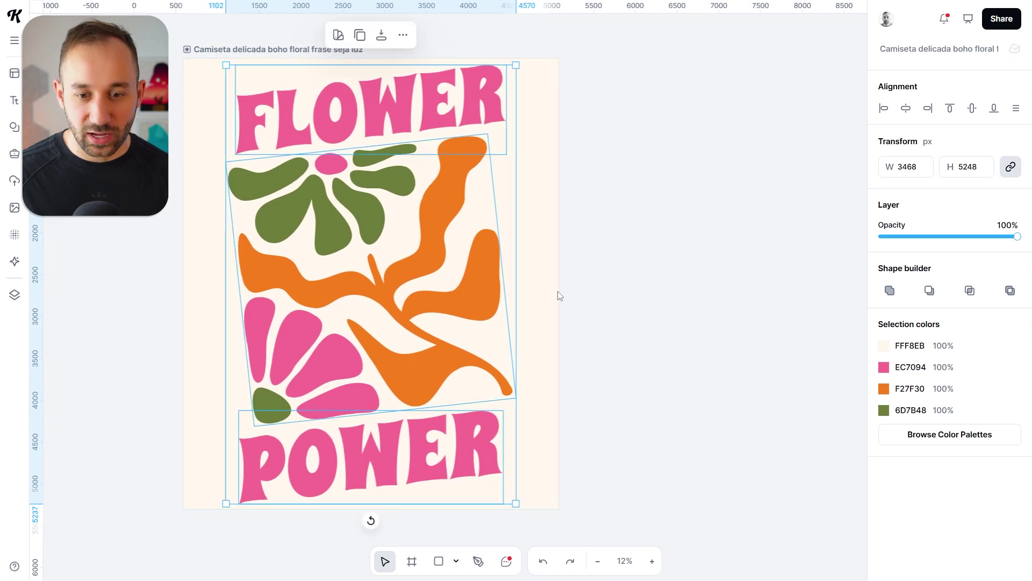
click(684, 281)
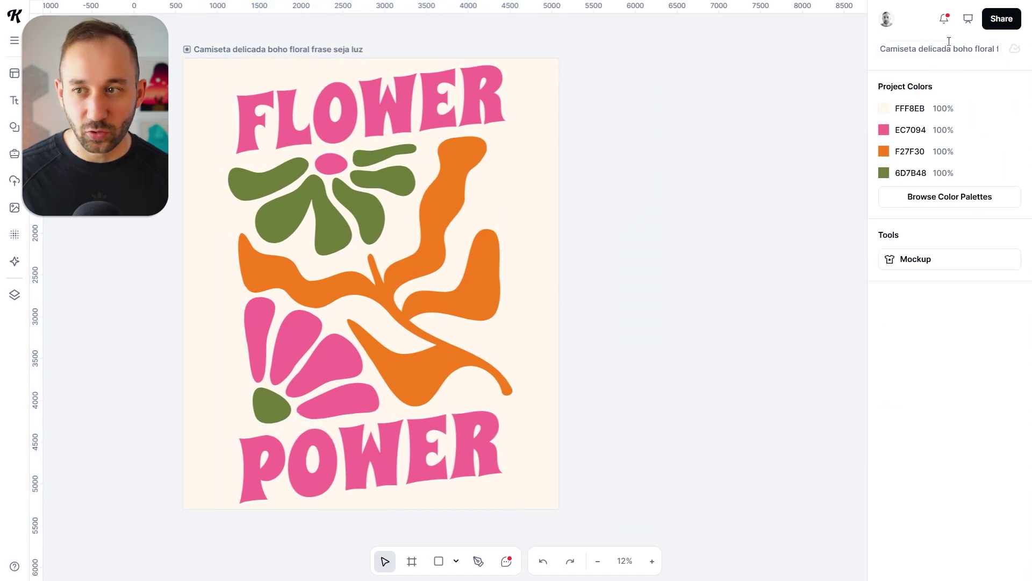
- Download the FLOWER POWER design as a 300 dpi PNG without background
click(1003, 19)
click(857, 207)
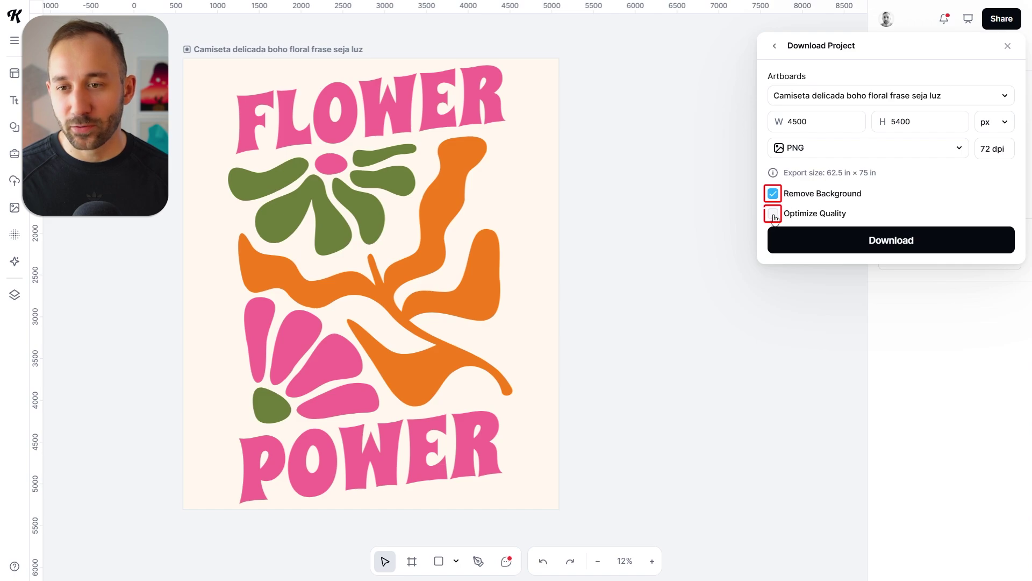
click(980, 148)
text(300)
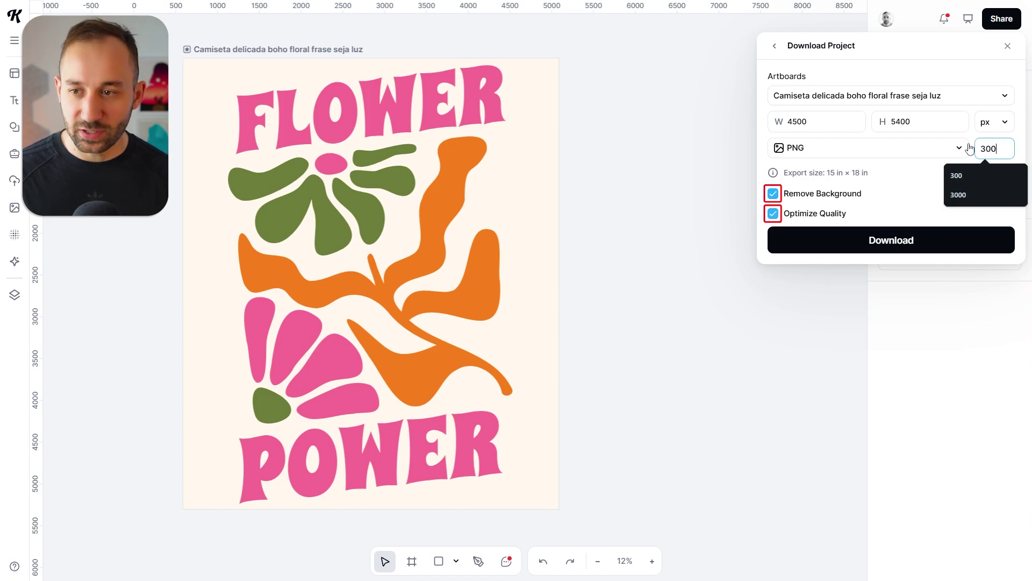
click(925, 186)
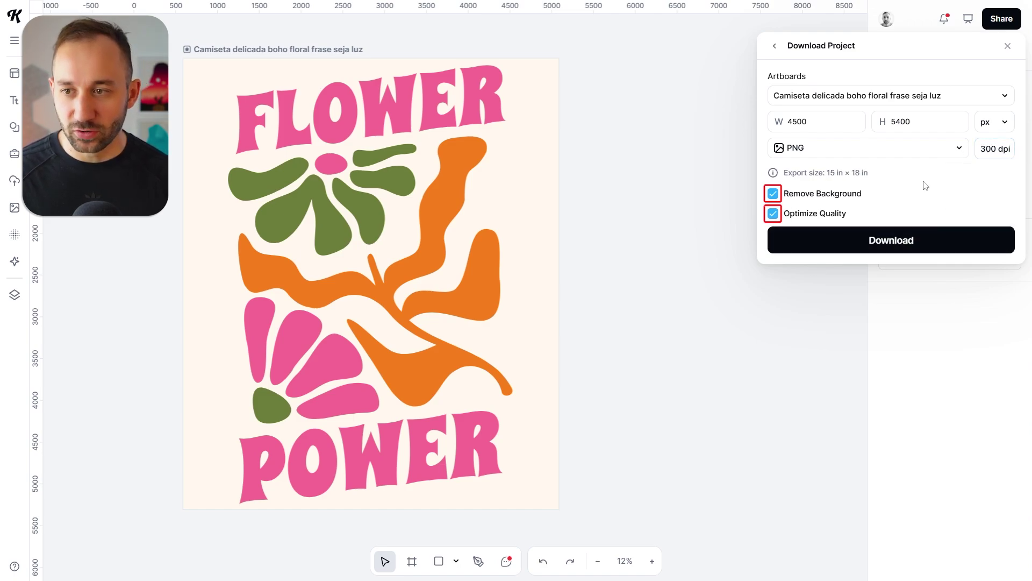
click(895, 245)
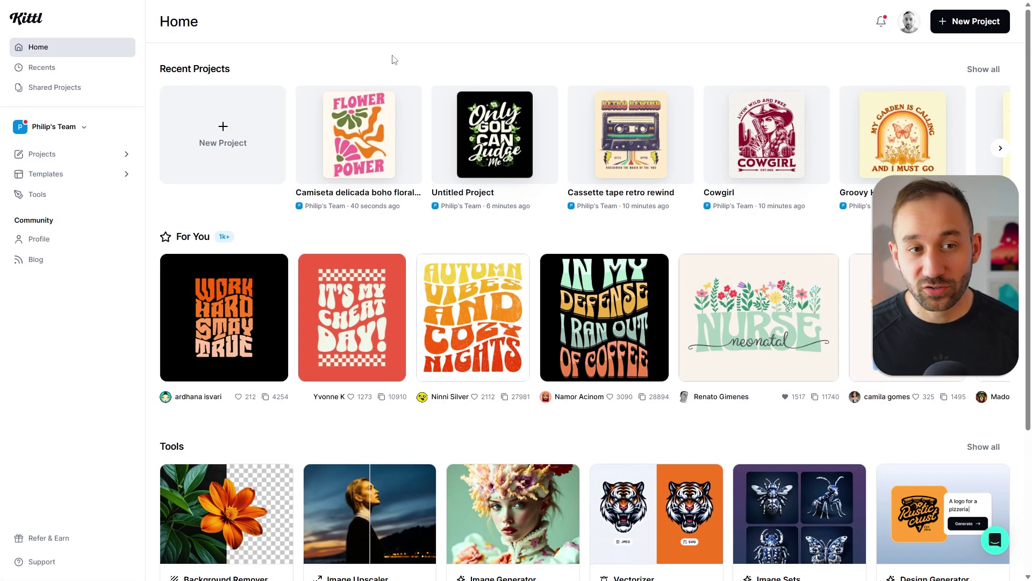
- Create a new project using the Print on Demand Merch by Amazon T-Shirt preset (4500 × 5400 px)
click(234, 135)
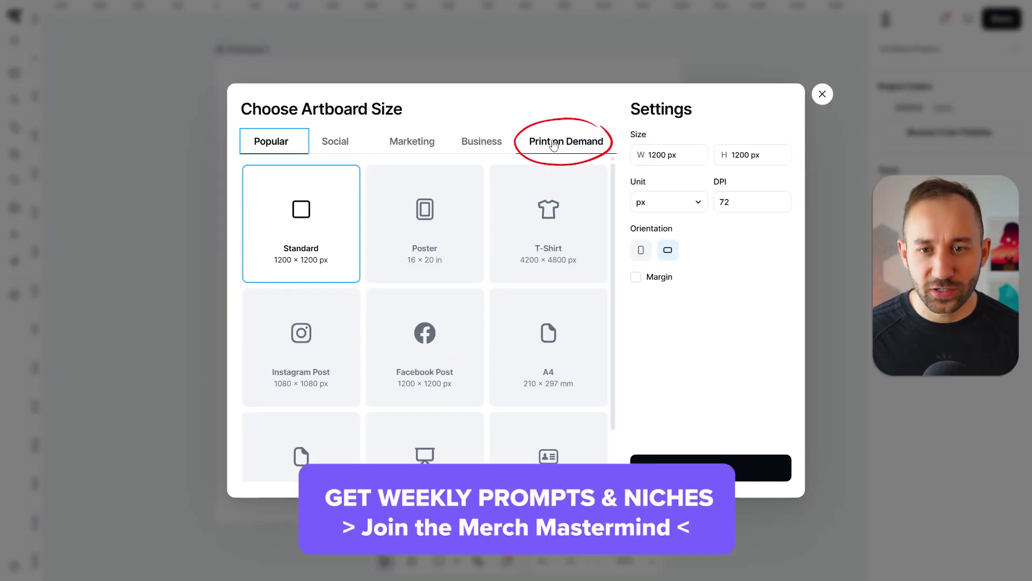
click(569, 144)
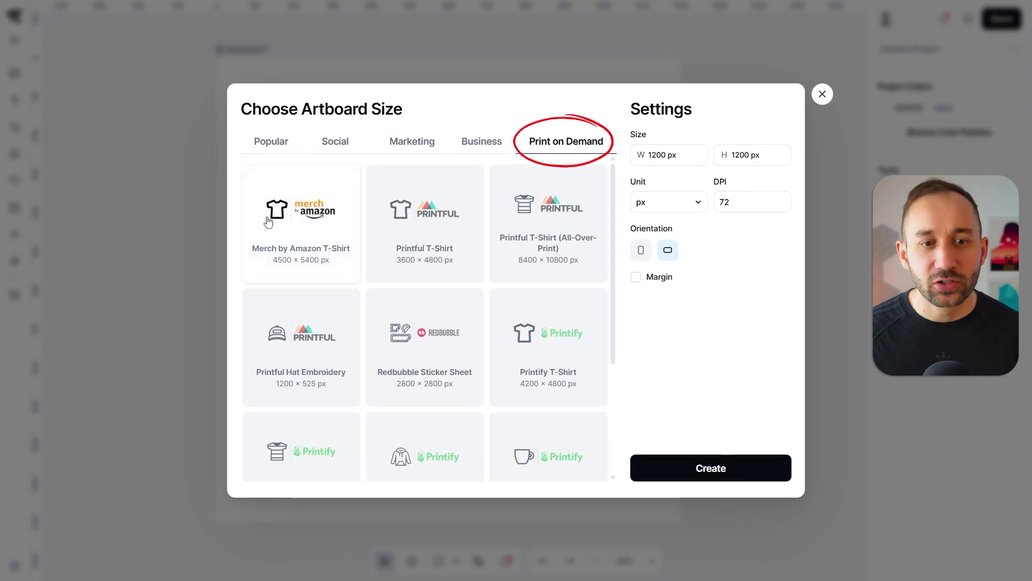
click(274, 242)
scroll(323, 323, down, 2)
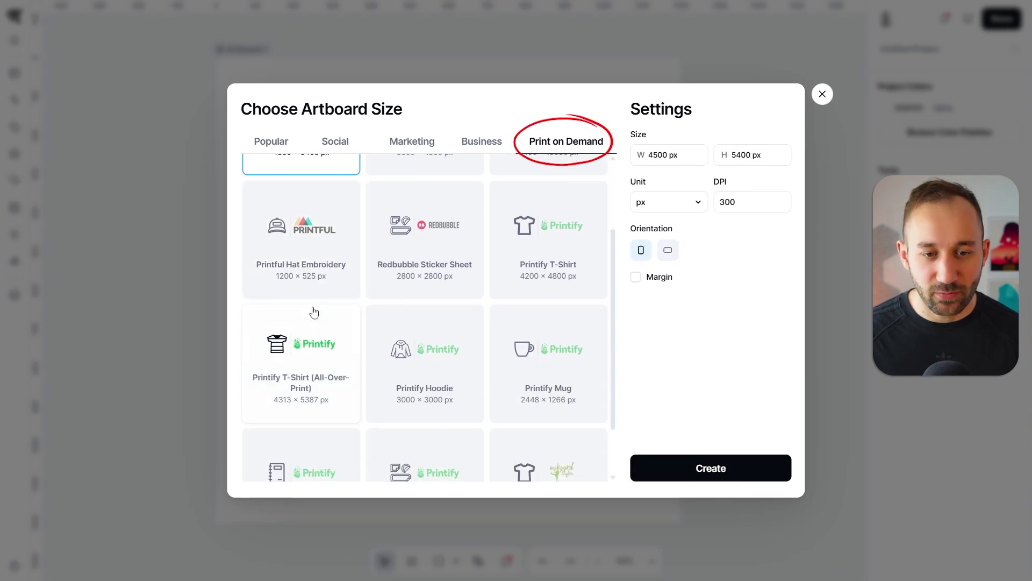
scroll(316, 302, up, 2)
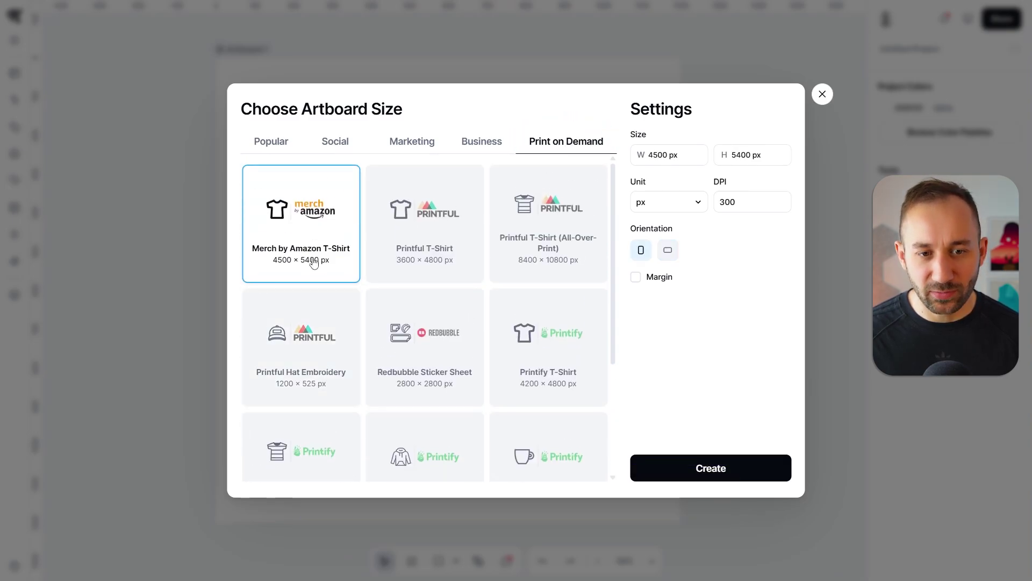
click(428, 228)
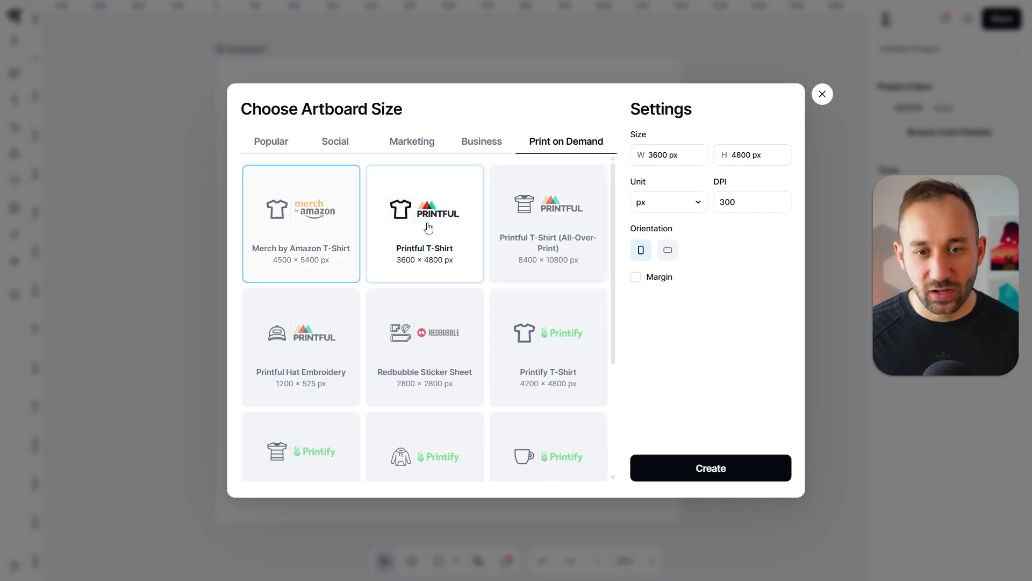
scroll(546, 266, down, 2)
click(547, 267)
scroll(341, 344, down, 1)
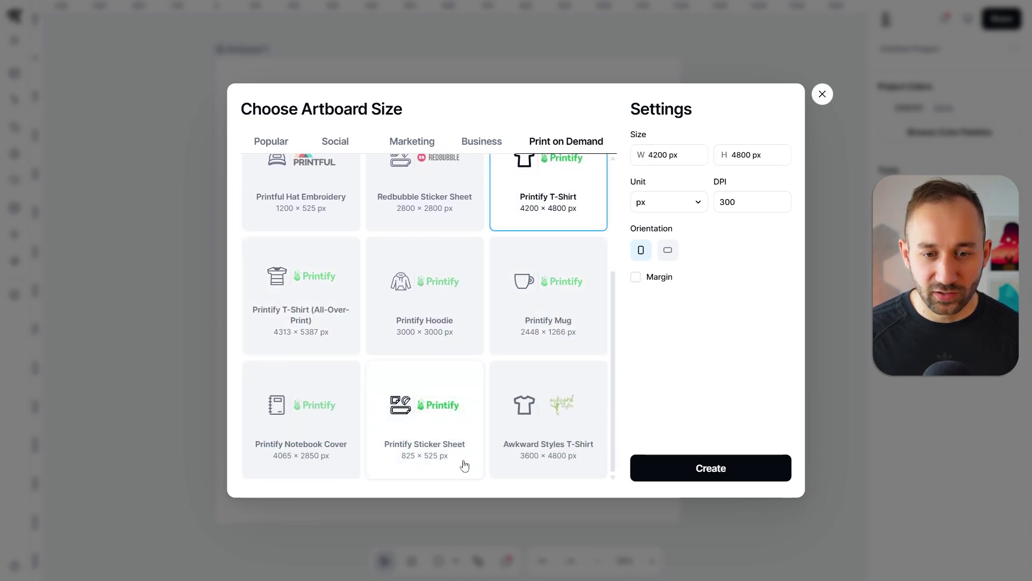
scroll(465, 458, up, 3)
click(256, 242)
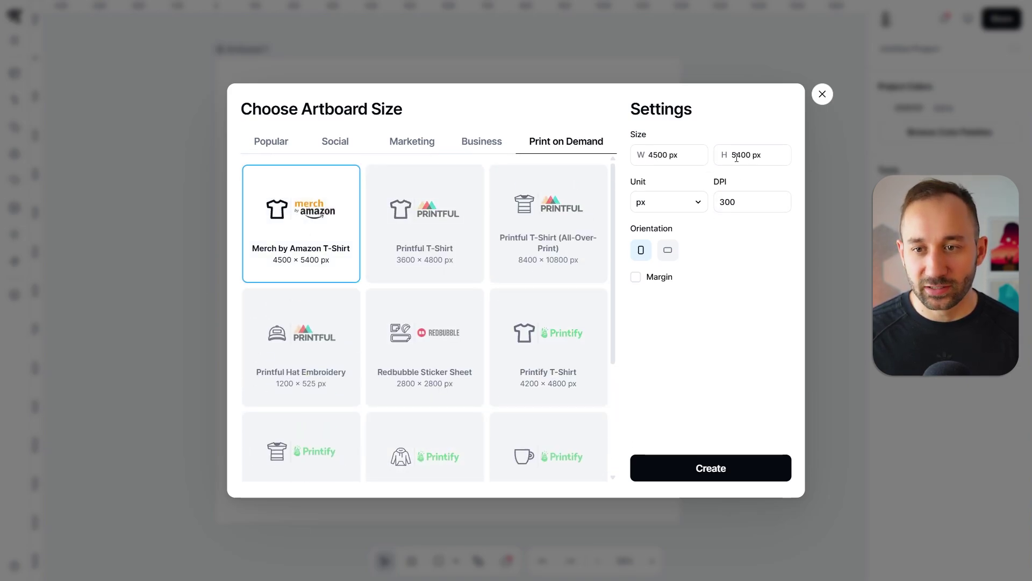
click(706, 471)
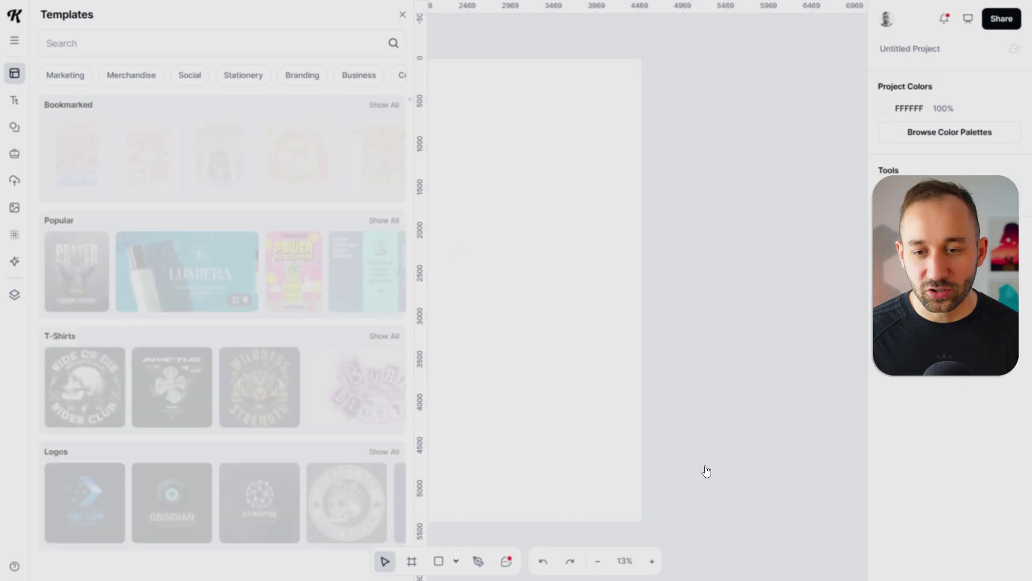
- Remove the cat-and-mouse illustration and the leftover sun graphic from the Sunshine design
click(402, 15)
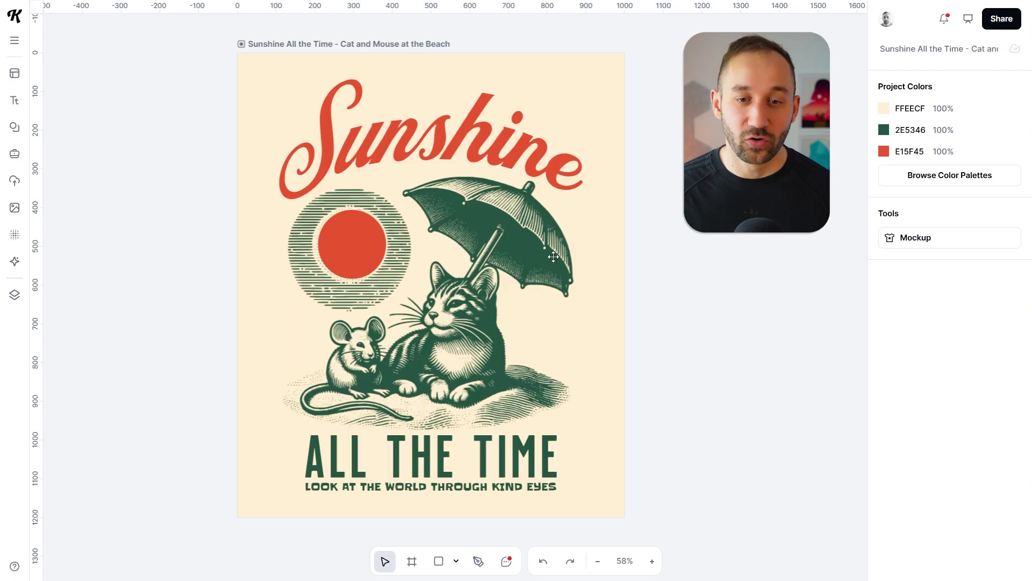
drag(477, 304, 459, 335)
key(Delete)
click(353, 239)
key(Delete)
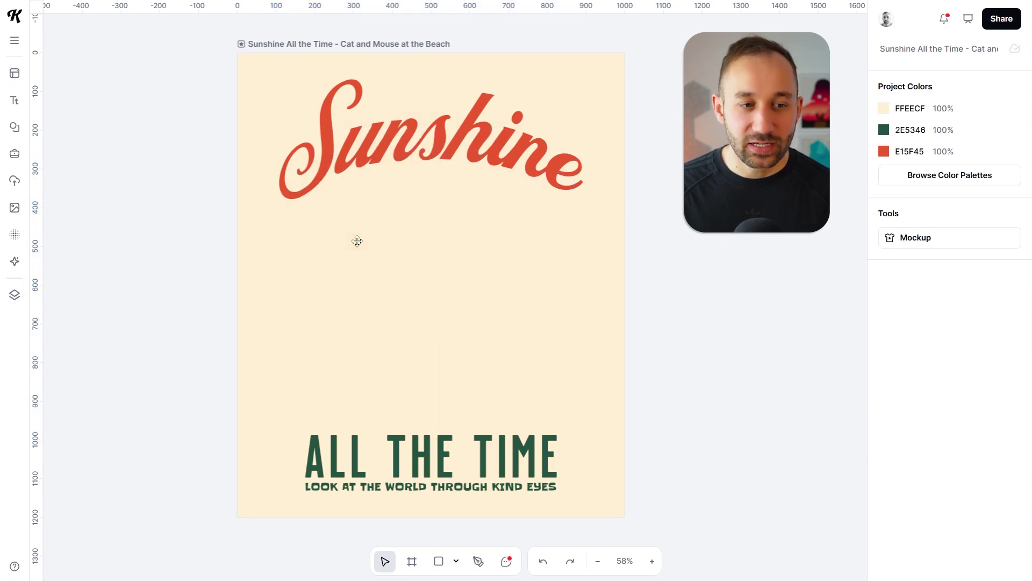
click(16, 263)
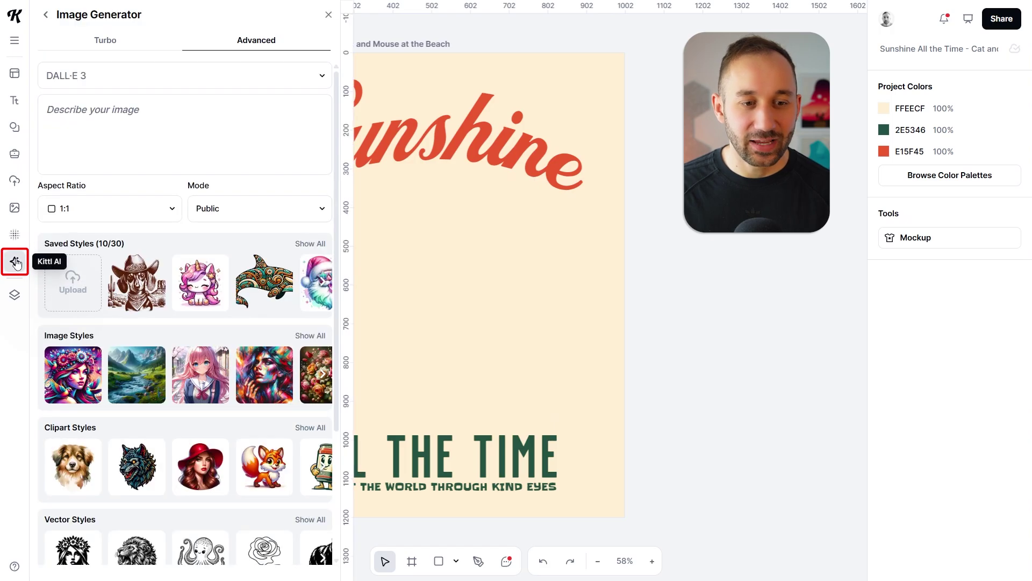
- Keep DALL·E 3 as the image model and choose the Vintage Drawing style
click(160, 89)
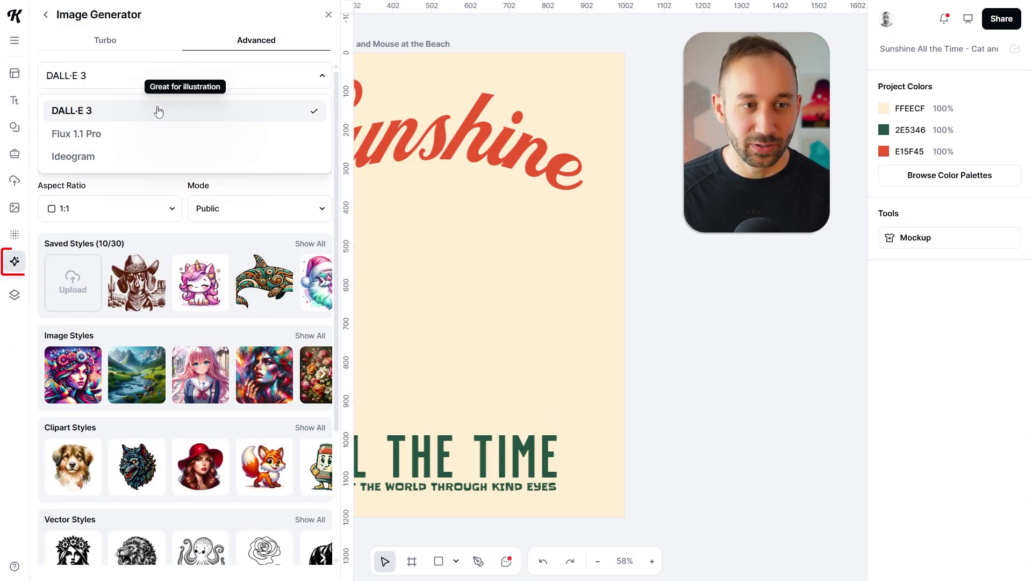
click(158, 110)
scroll(191, 293, down, 4)
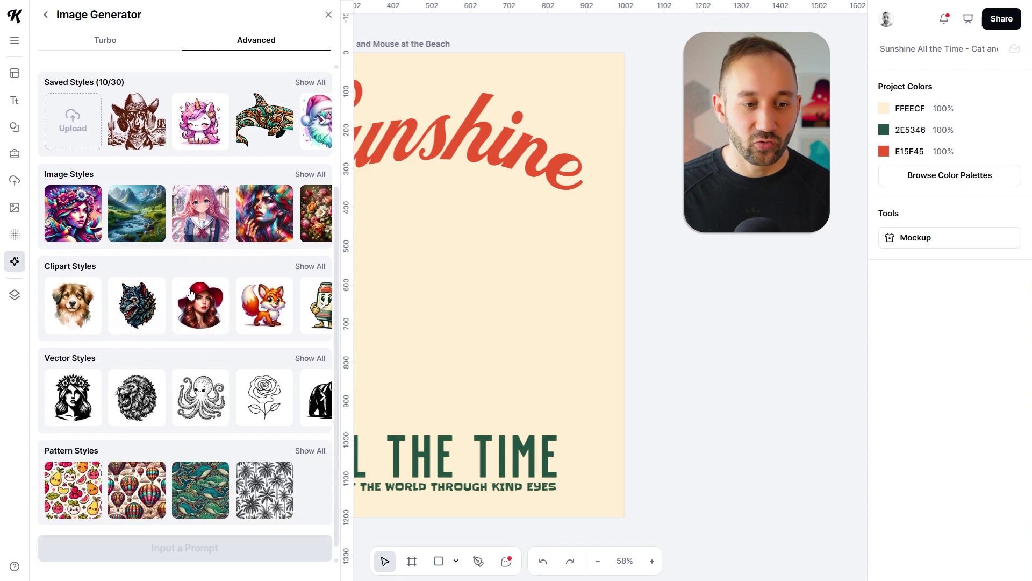
click(322, 267)
scroll(386, 178, up, 2)
scroll(459, 251, down, 5)
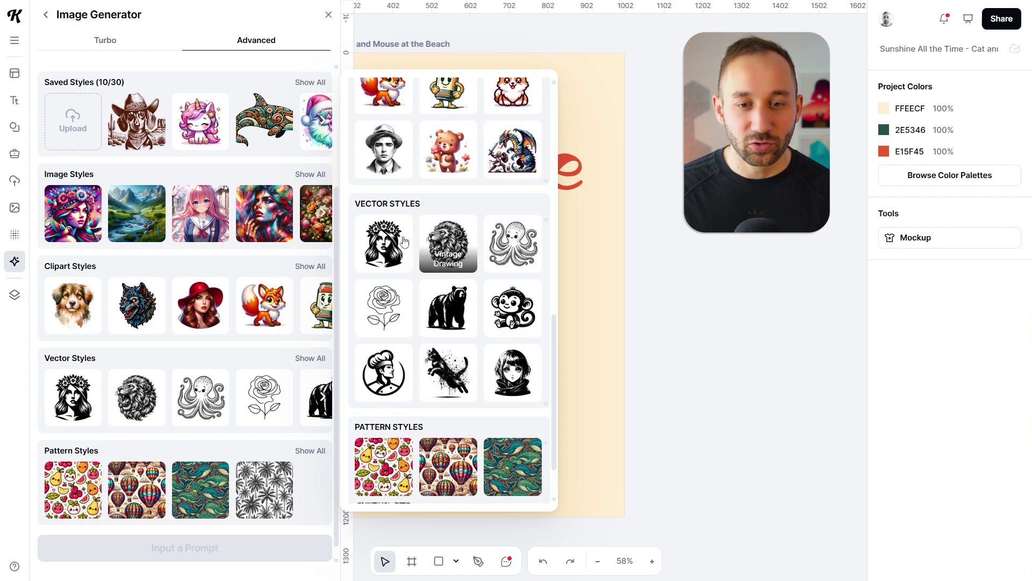
click(449, 237)
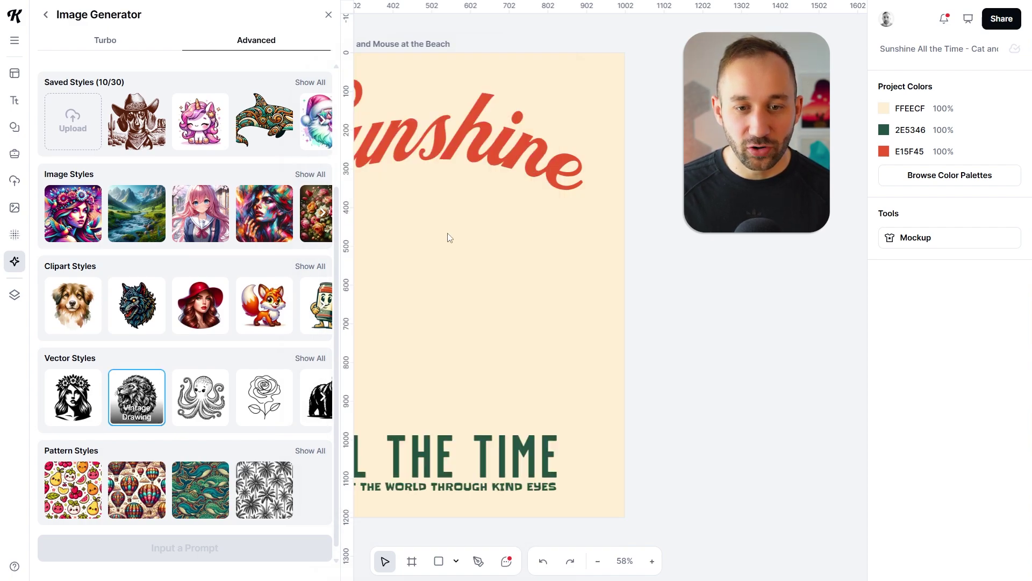
scroll(289, 175, up, 3)
- Paste the prompt 'A raccoon wearing sunglasses and chilling on the beach'
click(169, 140)
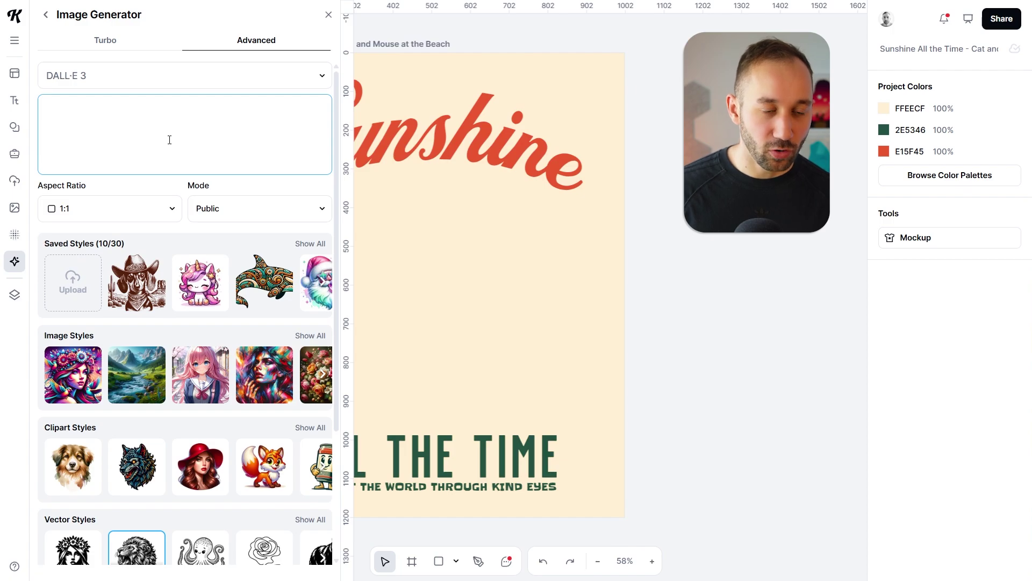
text(A raccoon wearing sunglasses and chilling on the beach)
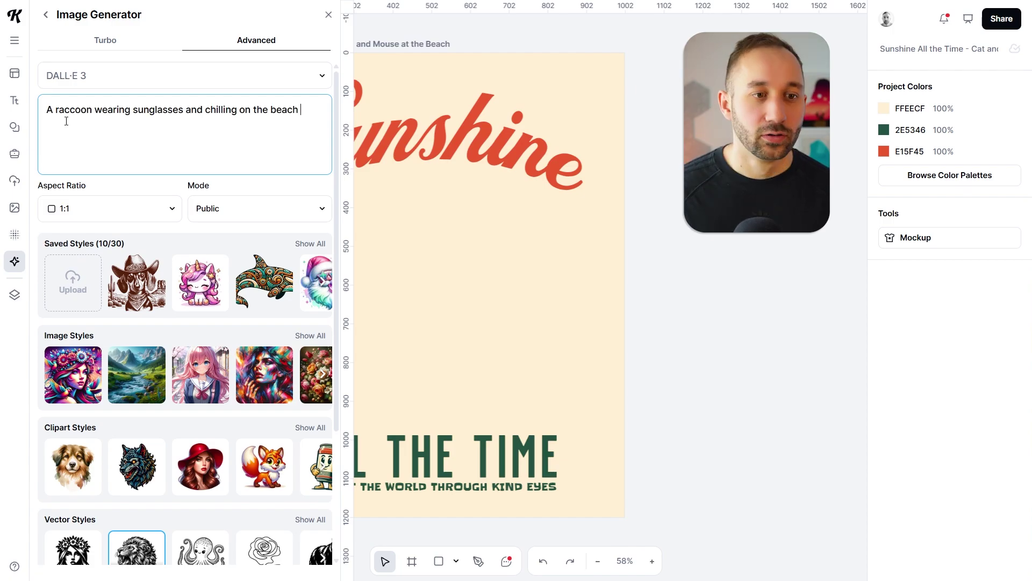
drag(50, 117, 323, 123)
click(320, 123)
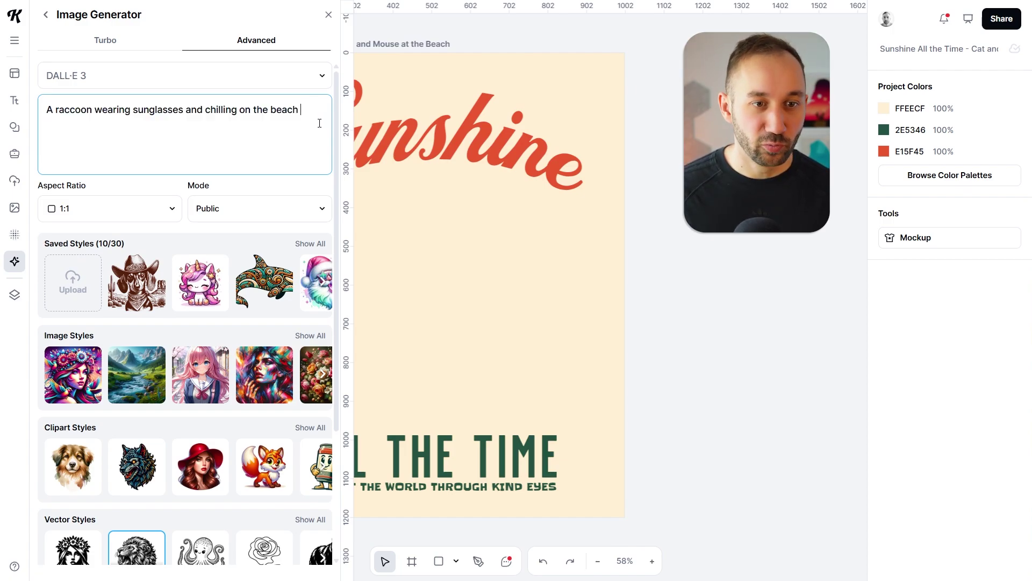
scroll(302, 121, down, 4)
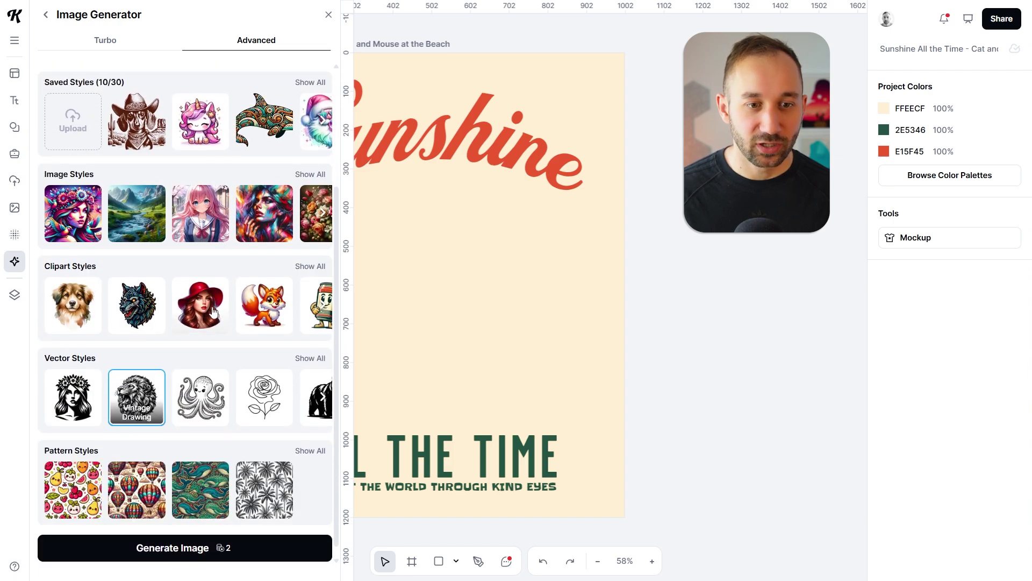
- Generate the raccoon image and place it beneath Sunshine, enlarged to 656 × 597
click(195, 537)
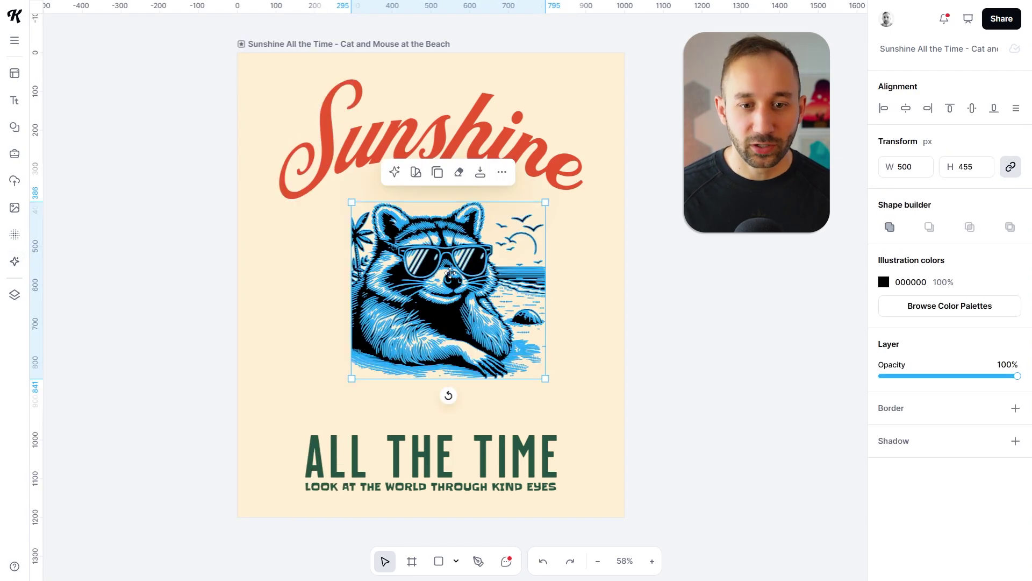
drag(451, 273, 420, 281)
drag(498, 213, 559, 160)
drag(504, 312, 503, 339)
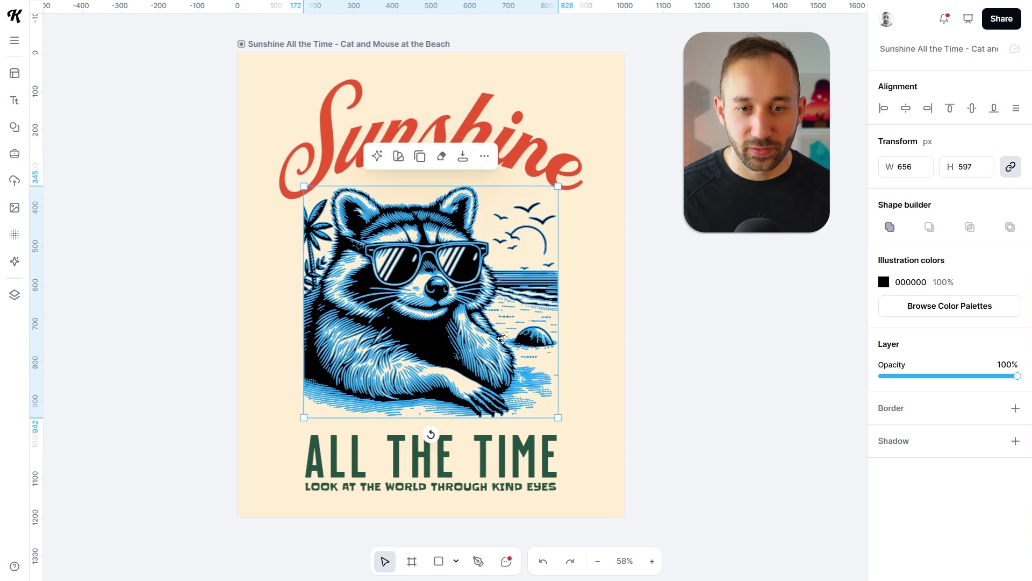
click(677, 283)
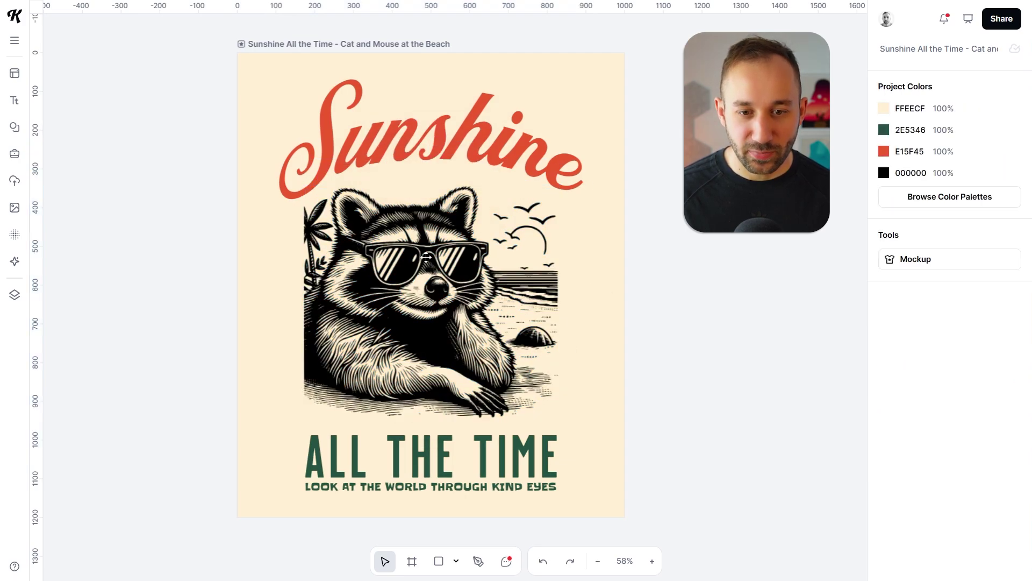
- Recolour the raccoon illustration with the dark green document swatch
click(427, 257)
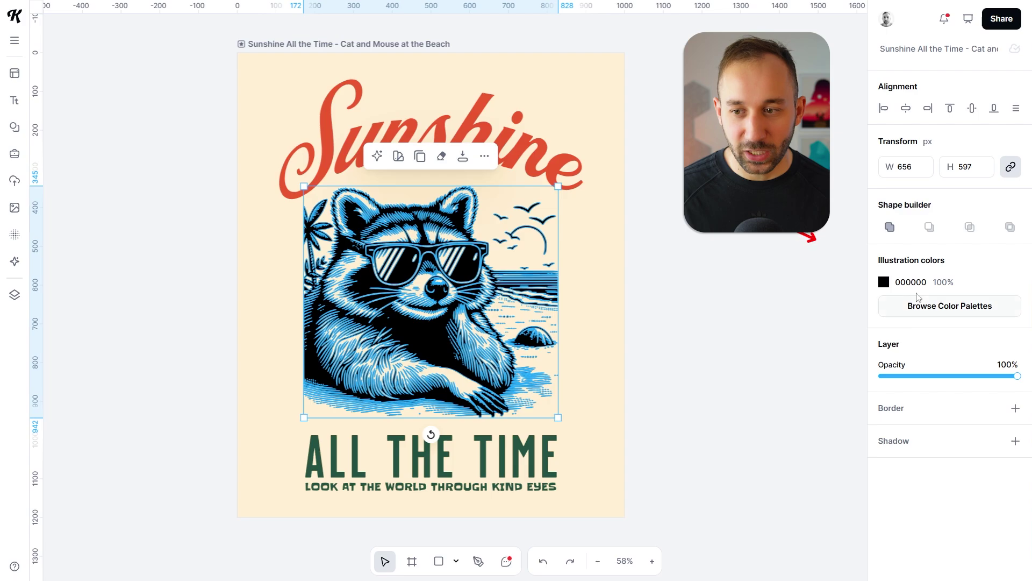
click(911, 282)
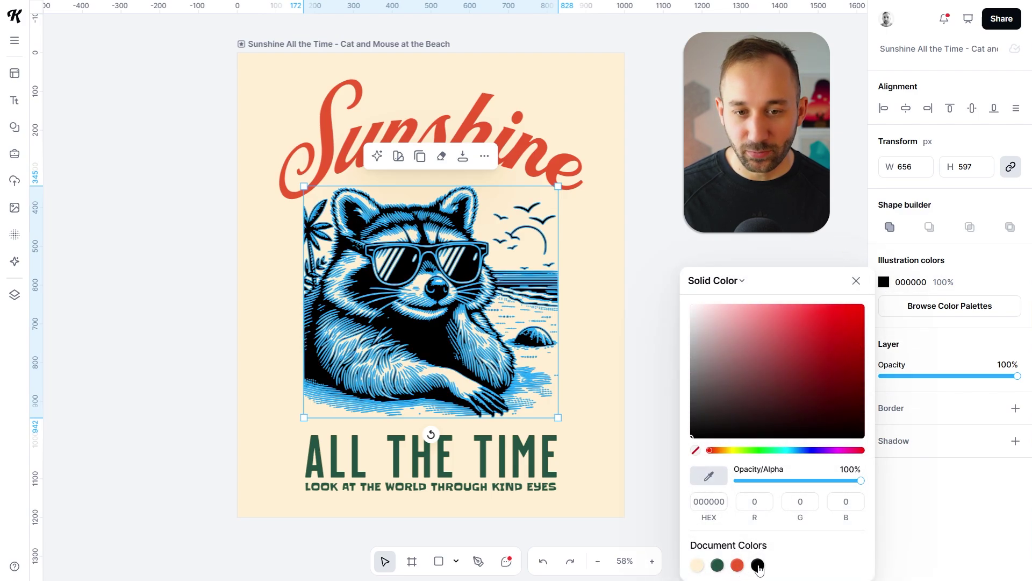
click(718, 565)
click(611, 364)
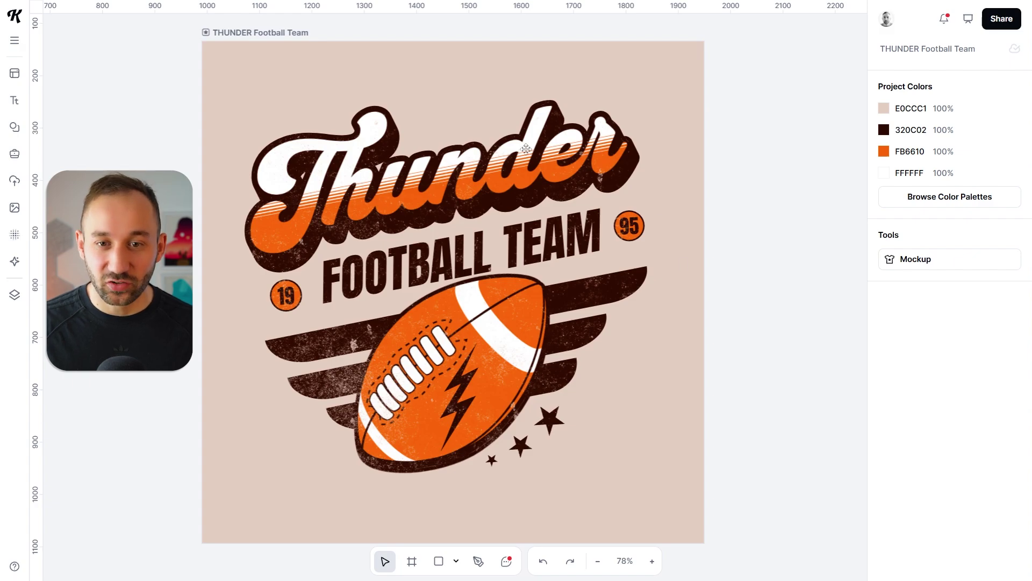
- Try Flag, Circle and Distort on the Thunder title, then settle on Angle at 80% curve
click(482, 169)
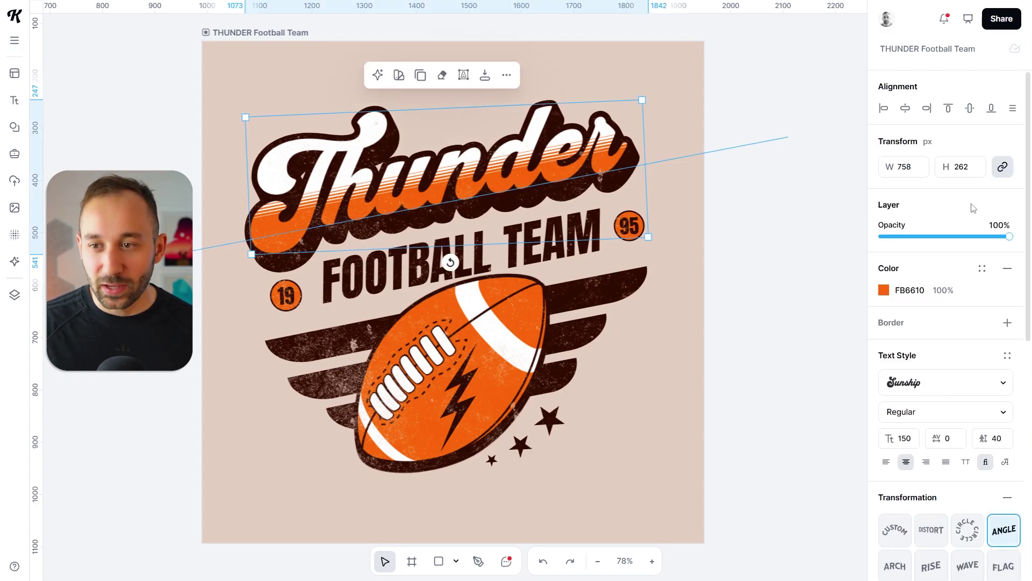
scroll(971, 209, down, 6)
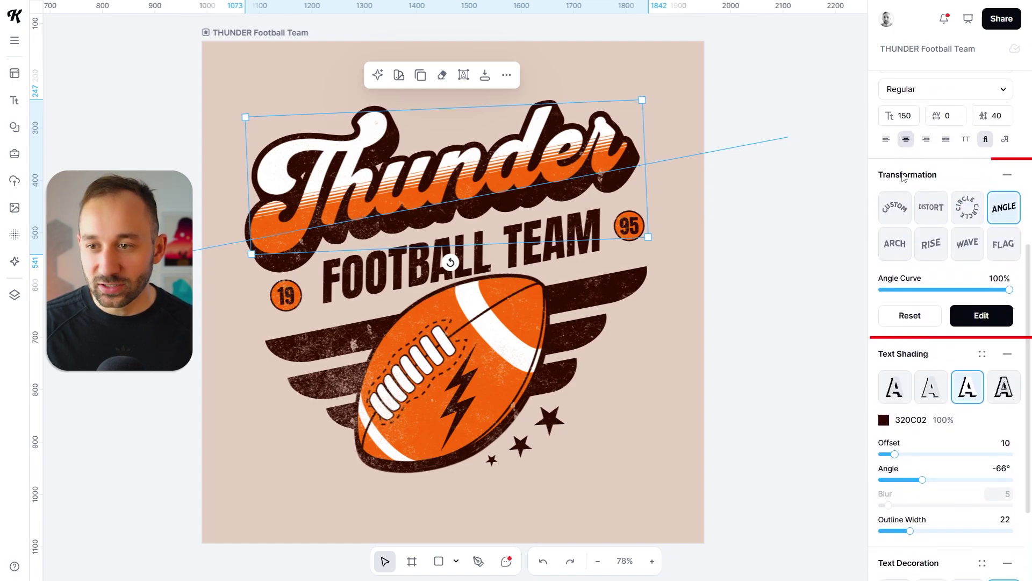
click(998, 245)
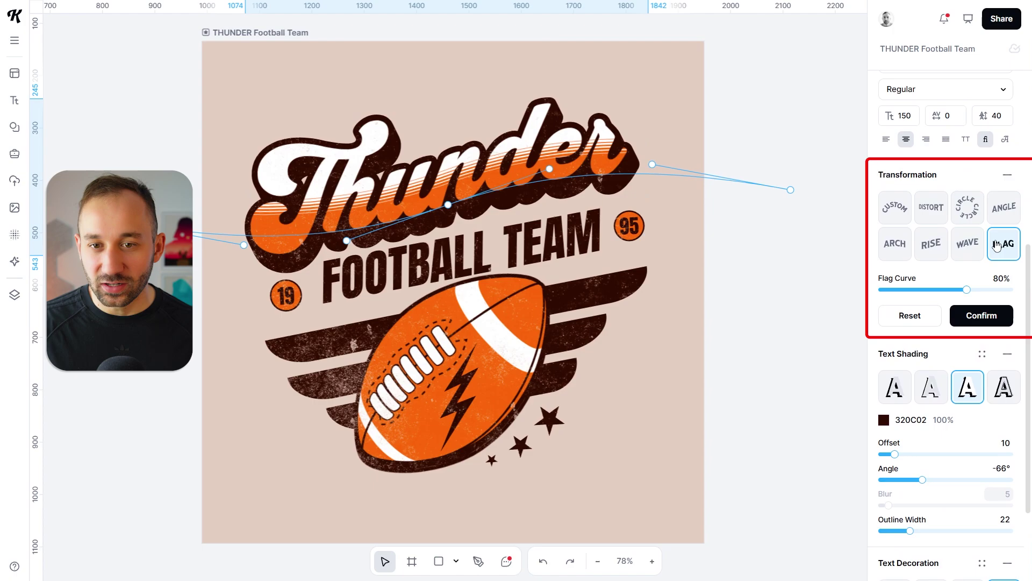
mouse_move(346, 241)
mouse_down()
mouse_move(365, 263)
mouse_move(351, 232)
mouse_up()
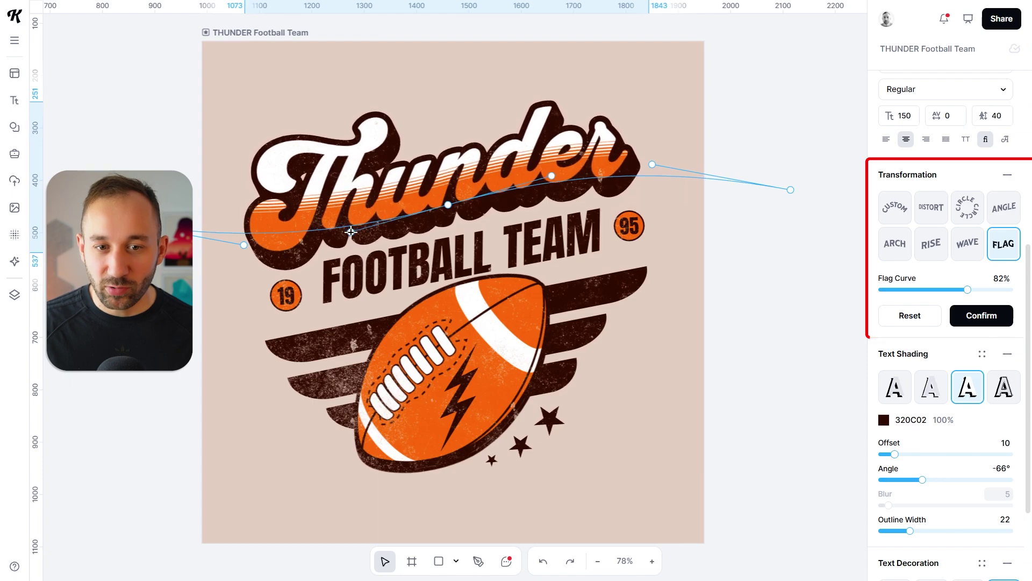
scroll(987, 376, down, 1)
scroll(1003, 258, up, 2)
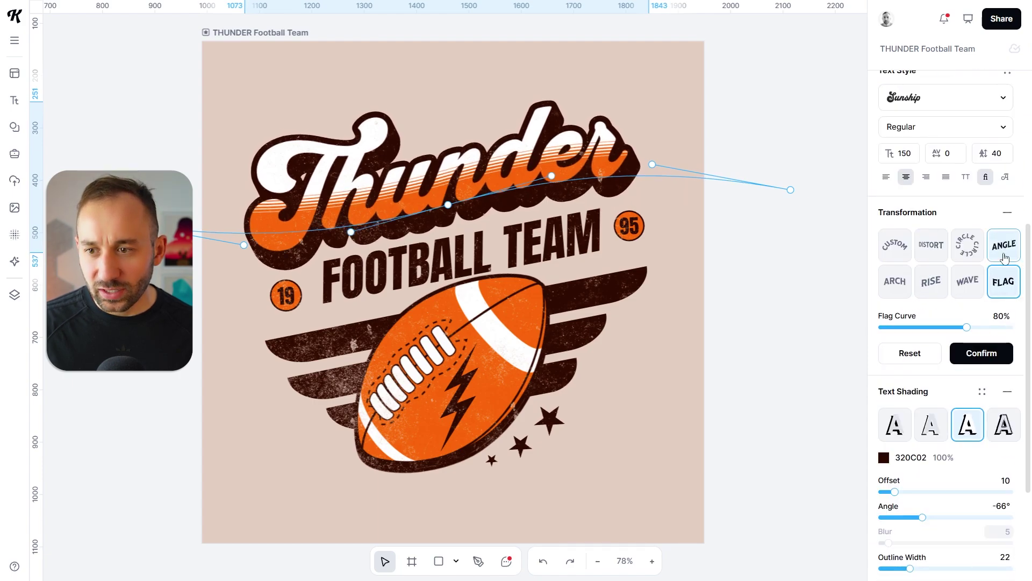
click(967, 257)
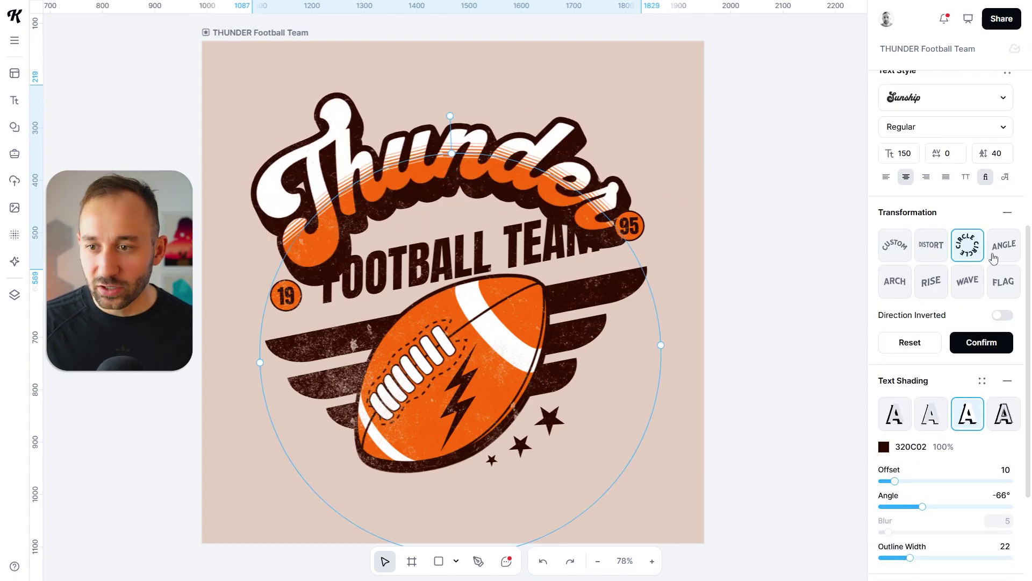
click(931, 246)
click(1009, 250)
scroll(984, 290, down, 3)
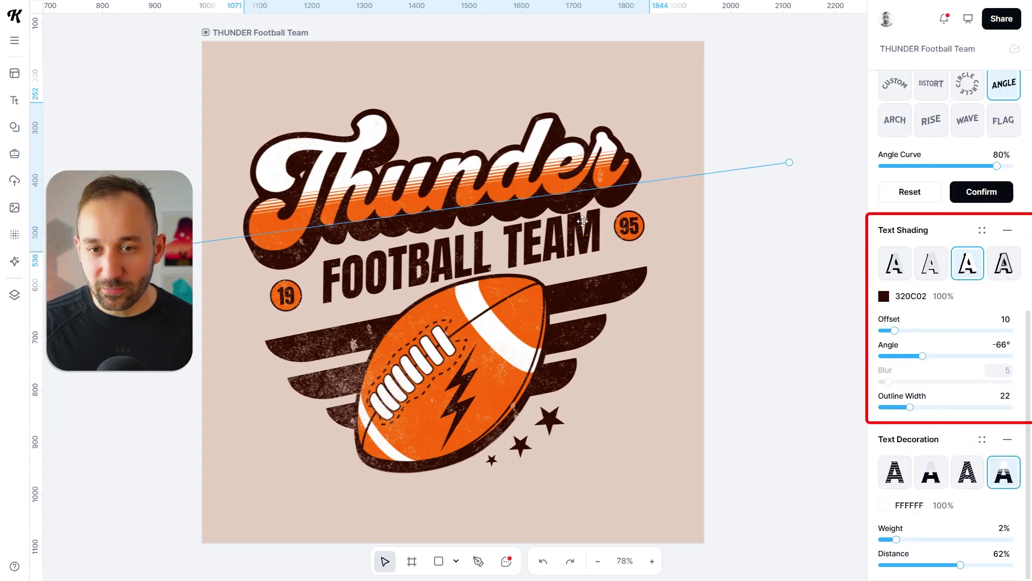
- Give Thunder an outline shadow with Offset 11, Angle -116° and Outline Width 10
click(994, 277)
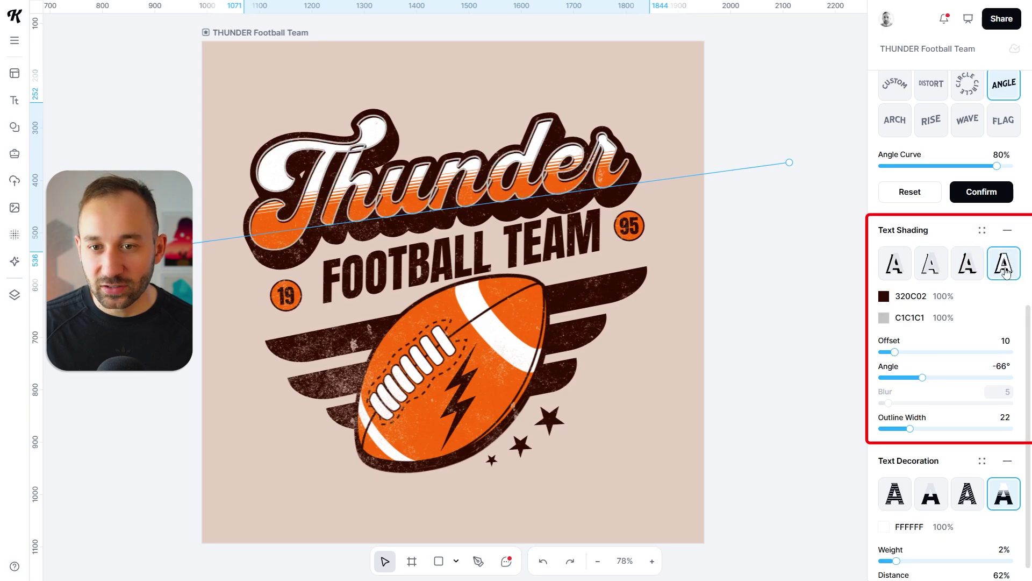
click(936, 273)
click(902, 268)
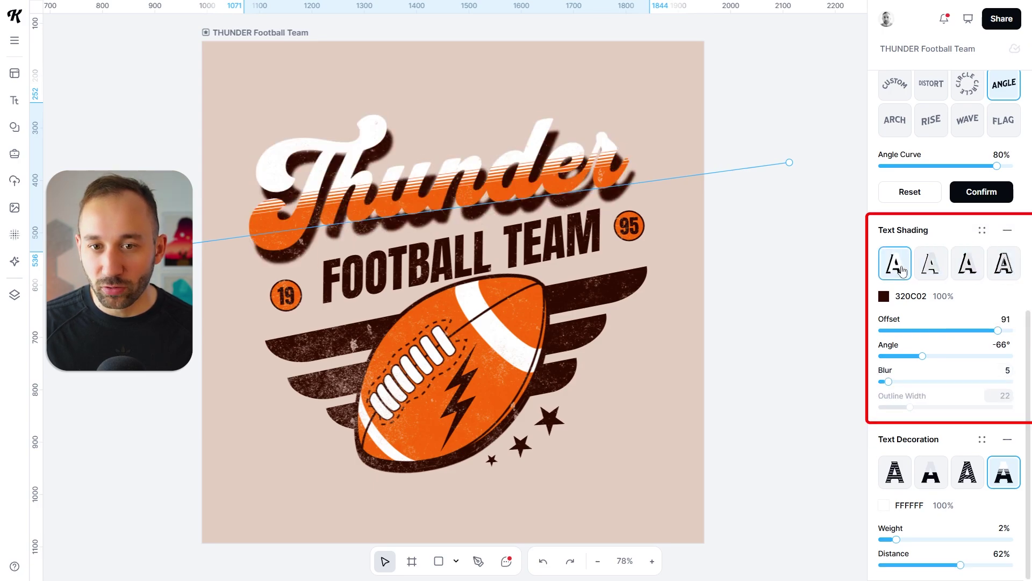
click(962, 280)
drag(894, 331, 905, 356)
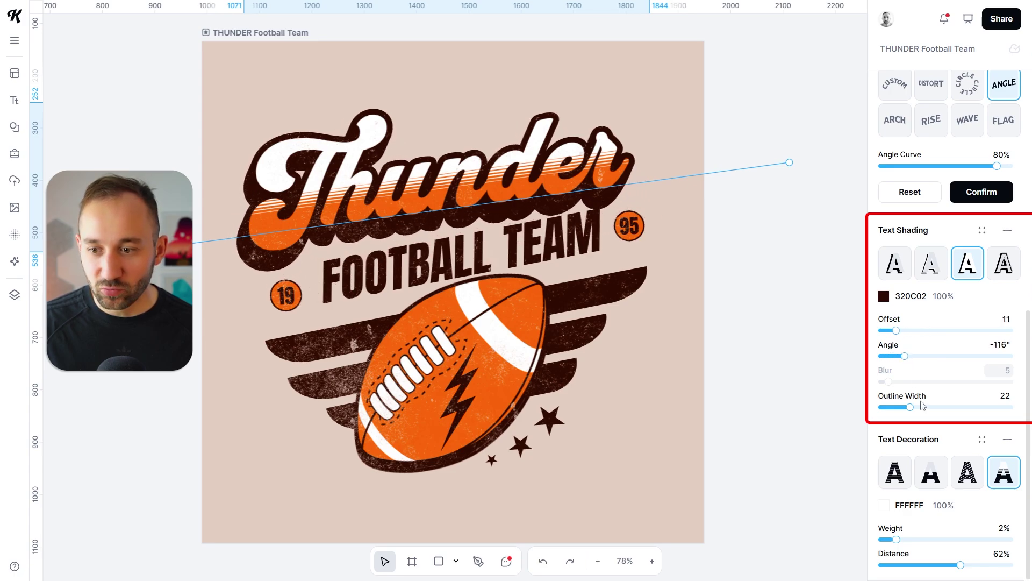
mouse_move(910, 403)
mouse_down()
mouse_move(971, 407)
mouse_move(882, 407)
mouse_move(891, 407)
mouse_up()
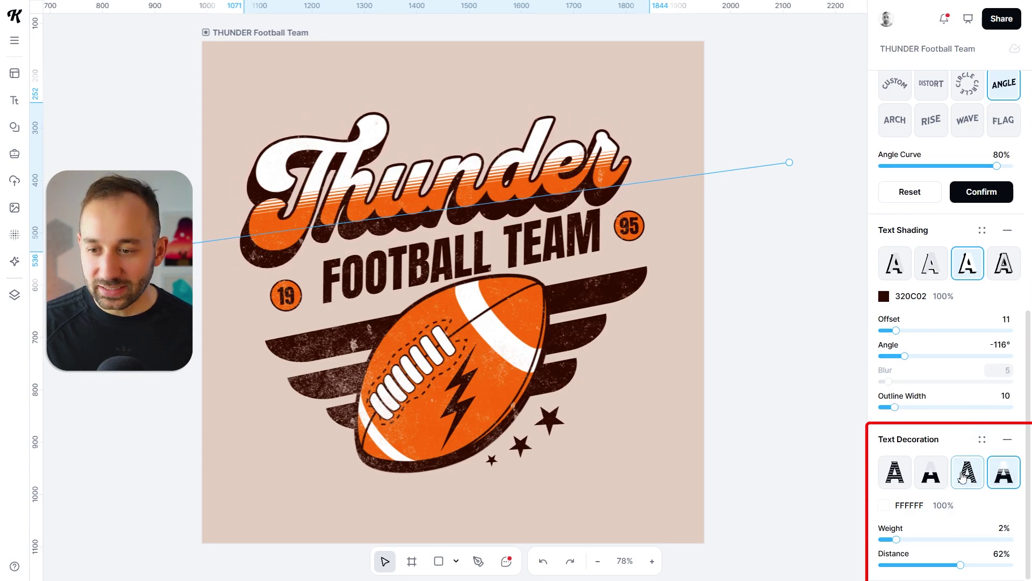
- Add horizontal-line text decoration to Thunder at 3% weight
click(970, 473)
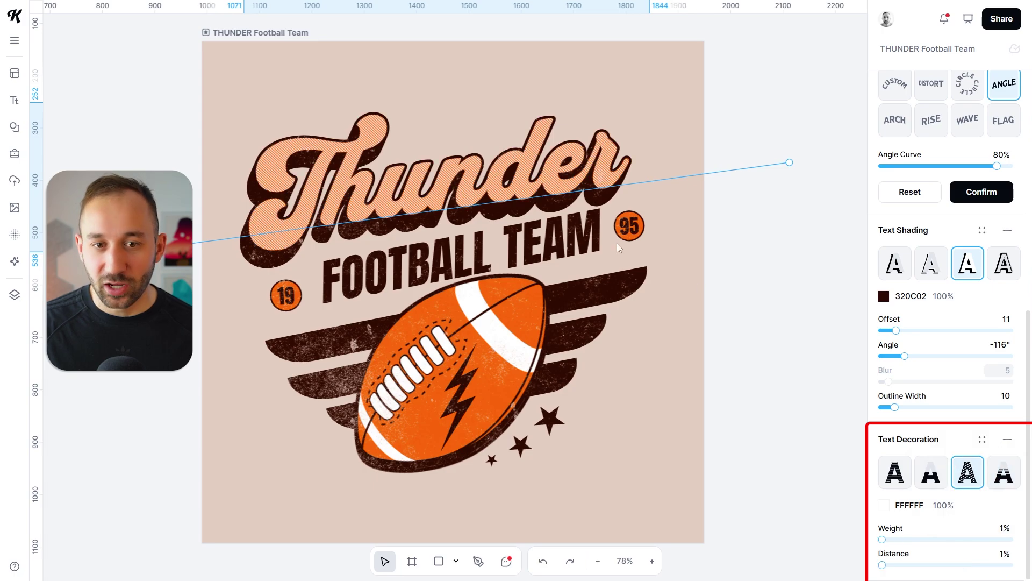
click(895, 473)
drag(882, 539, 939, 539)
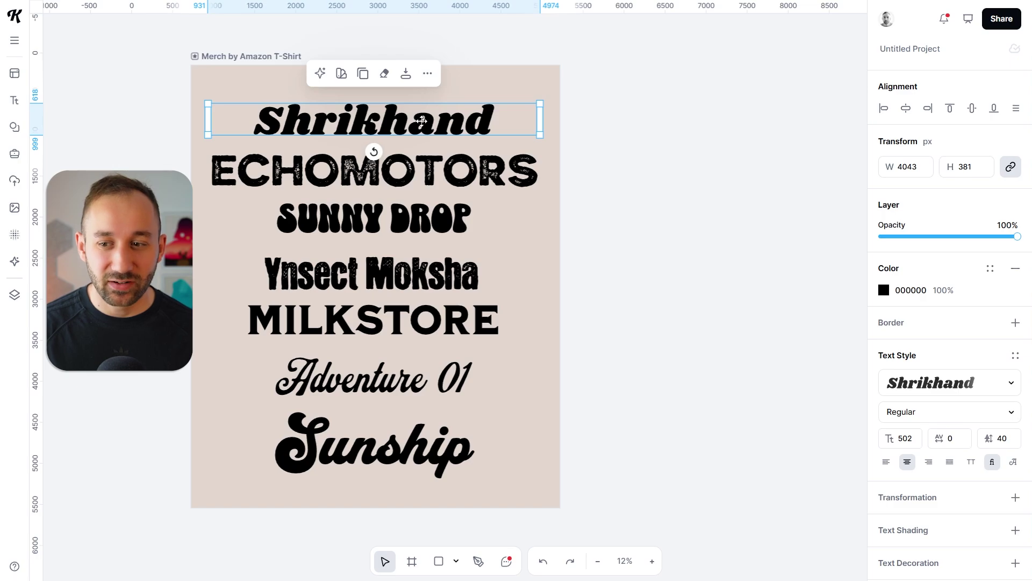
- Select the MILKSTORE text among the font samples
click(471, 174)
click(466, 216)
click(467, 278)
click(482, 316)
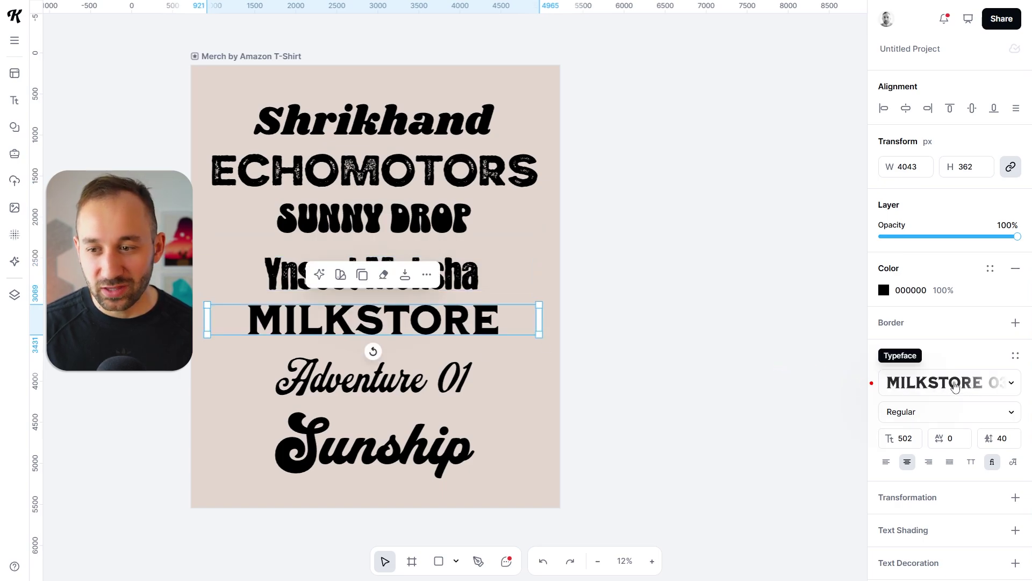
- Filter the typeface list to Vintage fonts and bookmark Aerillyo
click(957, 388)
click(741, 67)
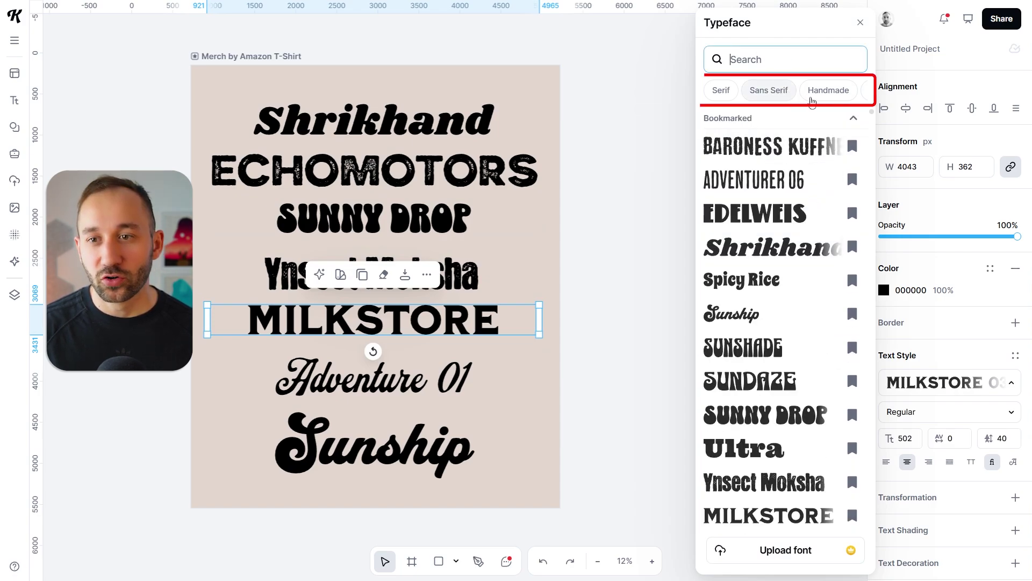
drag(796, 99, 528, 107)
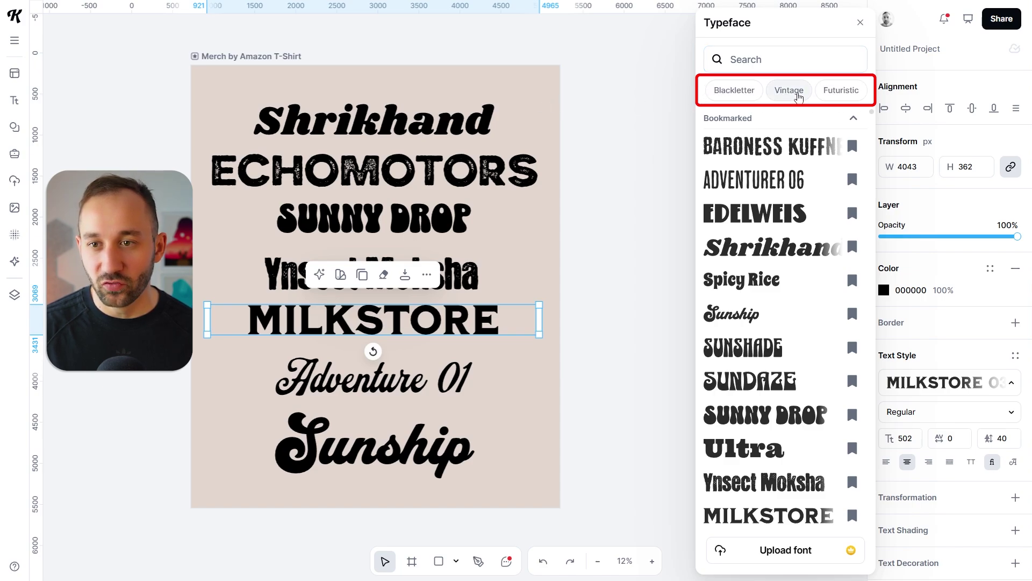
click(799, 96)
scroll(797, 256, down, 7)
scroll(798, 255, down, 8)
scroll(805, 339, up, 6)
scroll(804, 339, up, 4)
scroll(801, 272, down, 3)
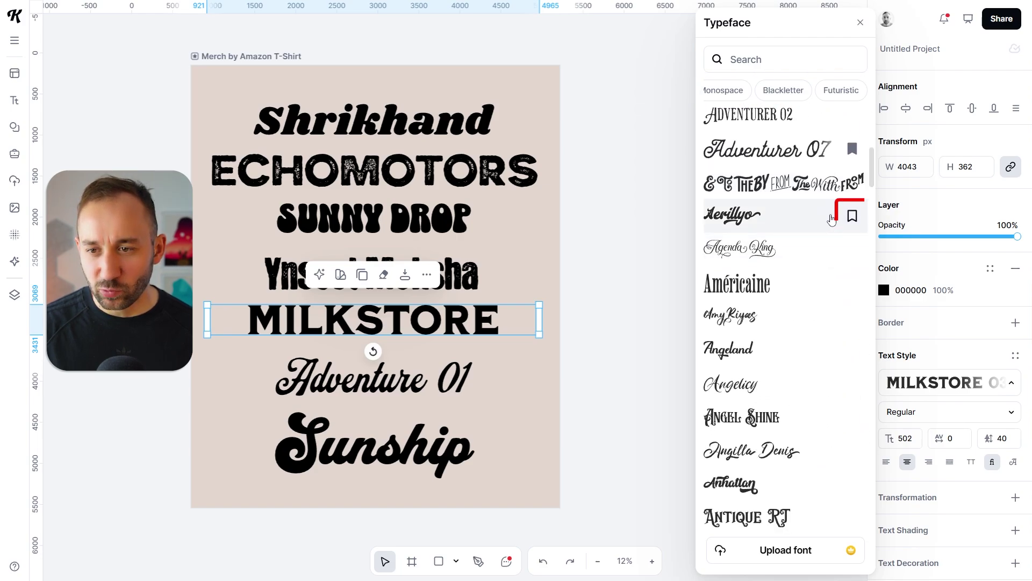
click(854, 217)
scroll(828, 150, up, 7)
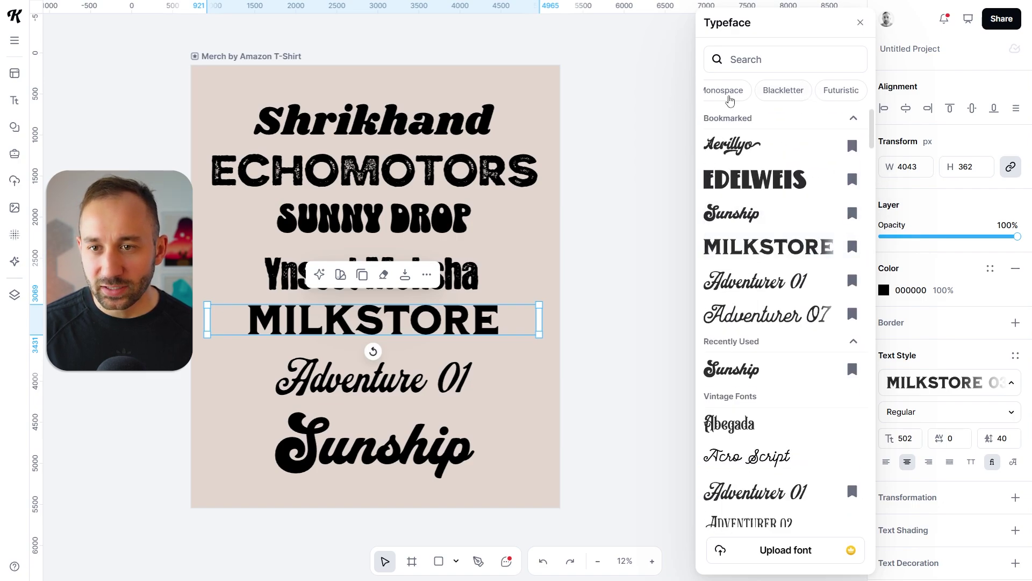
scroll(809, 324, down, 4)
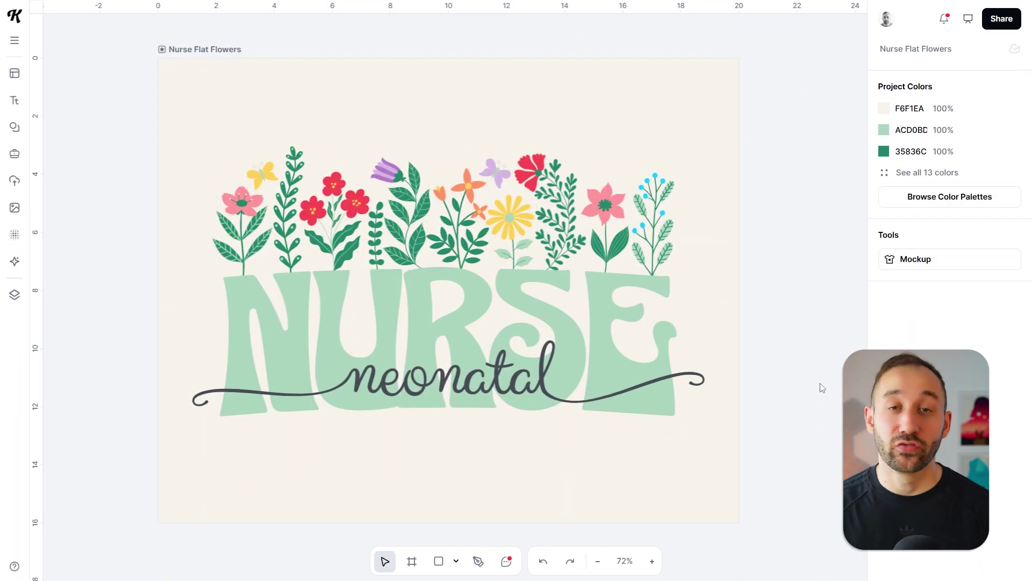
- Show the Nurse design on the Bella+Canvas 6400 hallway model mockup photo
drag(754, 149, 833, 277)
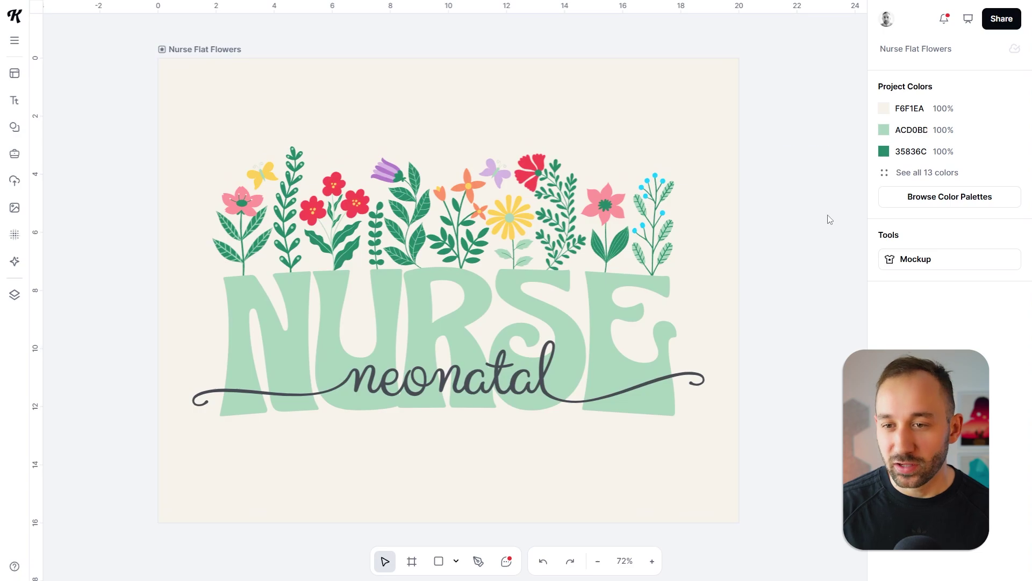
click(929, 263)
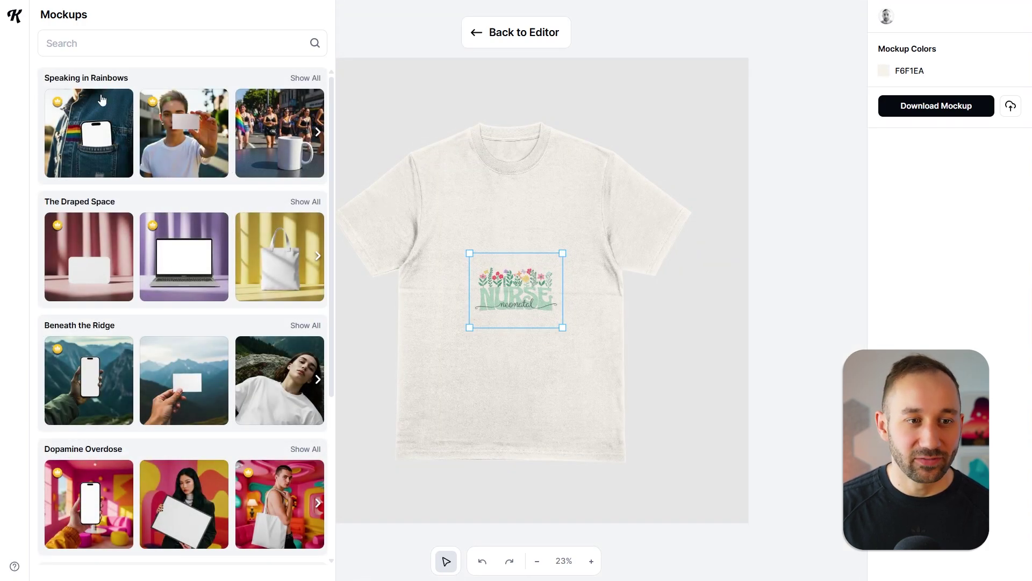
scroll(102, 100, down, 4)
scroll(124, 183, down, 3)
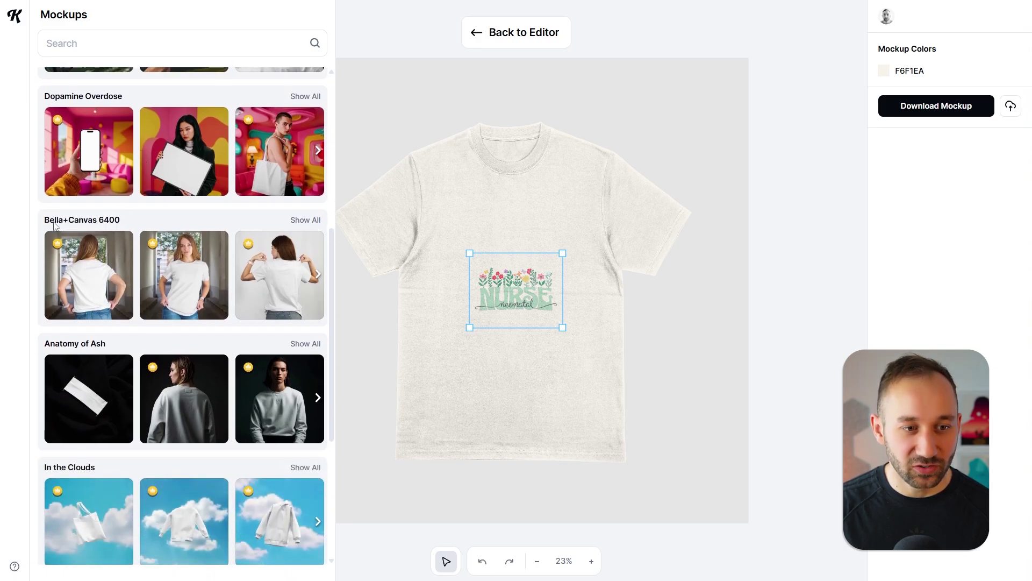
click(306, 221)
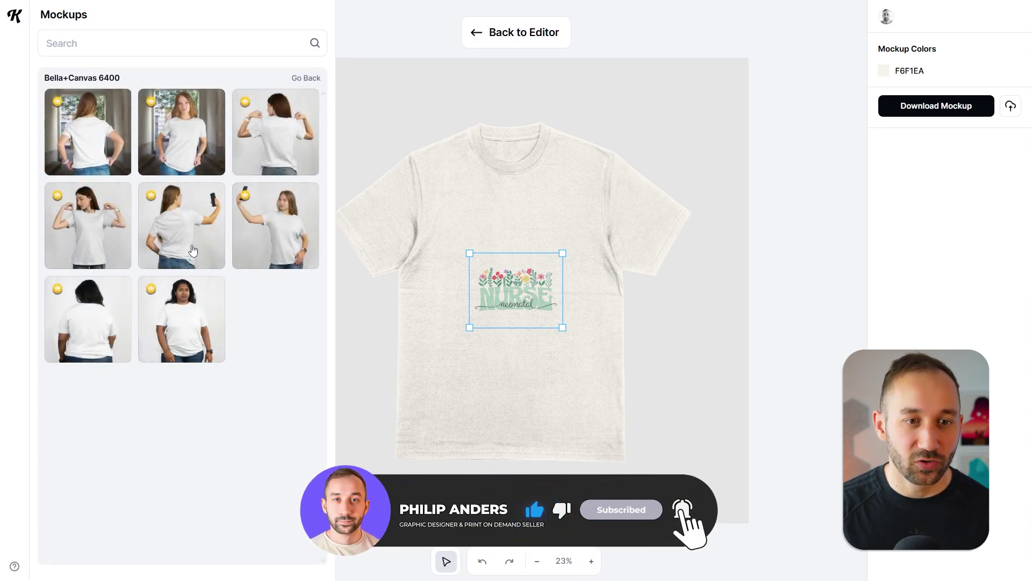
click(182, 144)
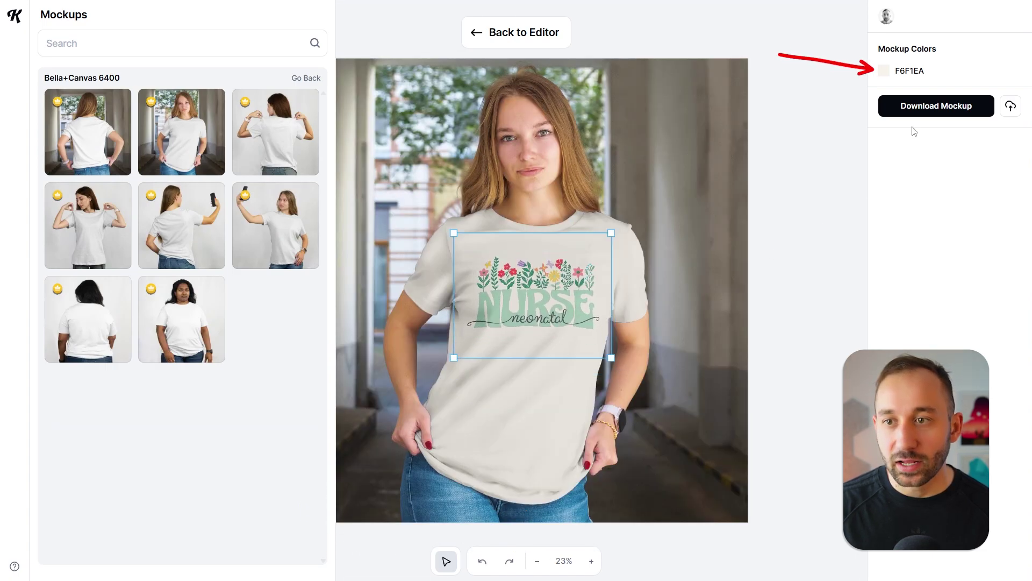
- Set the T-shirt mockup colour to EDFEFF and download the mockup
click(890, 68)
drag(753, 132, 668, 102)
click(655, 104)
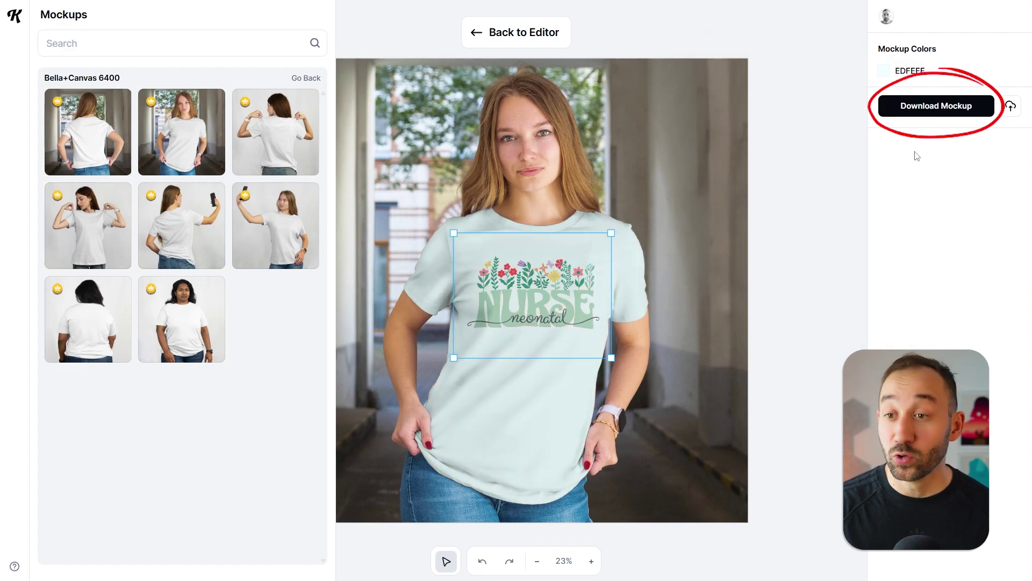
click(938, 120)
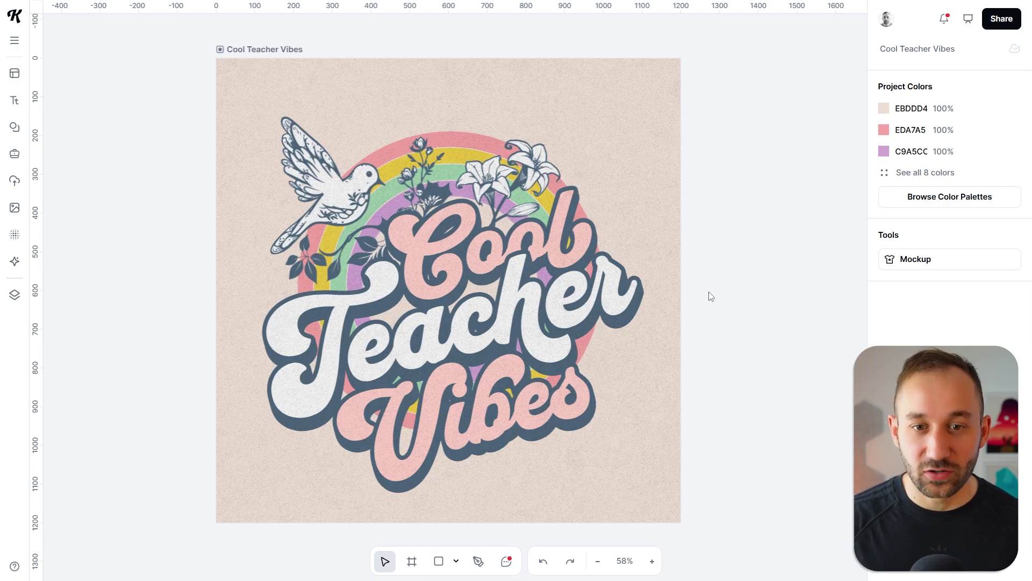
- Open the Keyboard Shortcuts list from the help menu and browse it
click(15, 566)
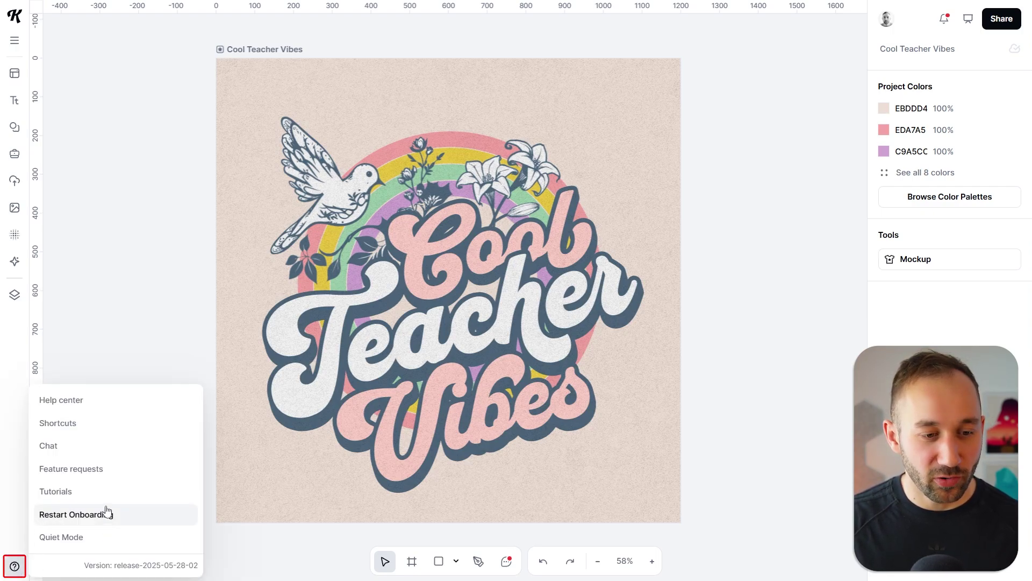
click(70, 424)
scroll(363, 198, down, 2)
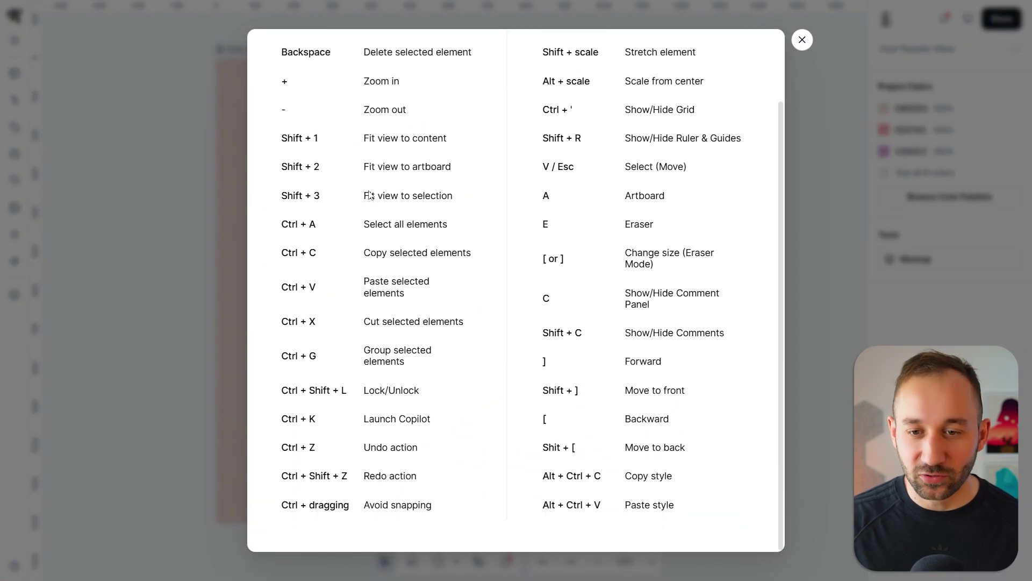
scroll(468, 269, up, 2)
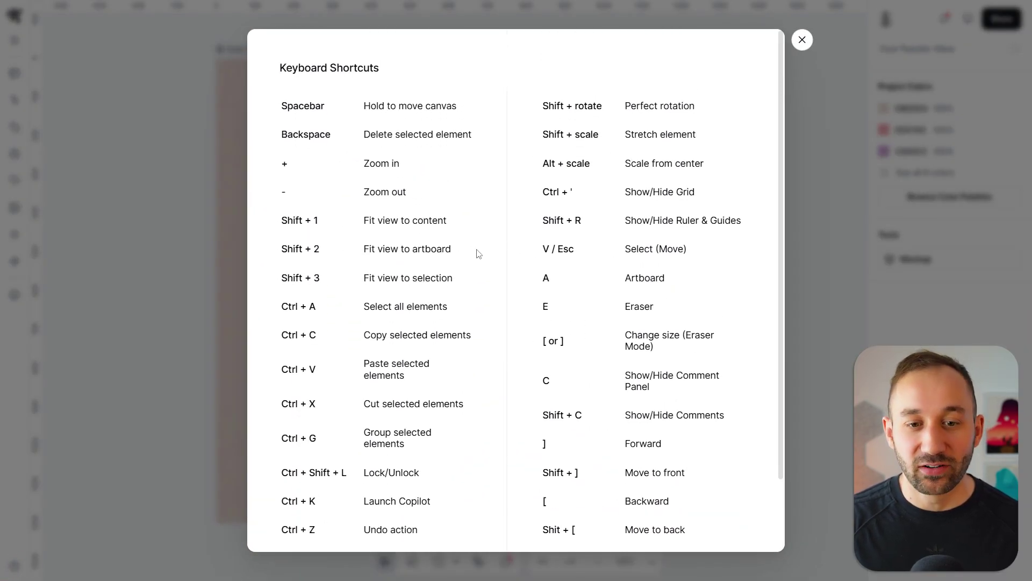